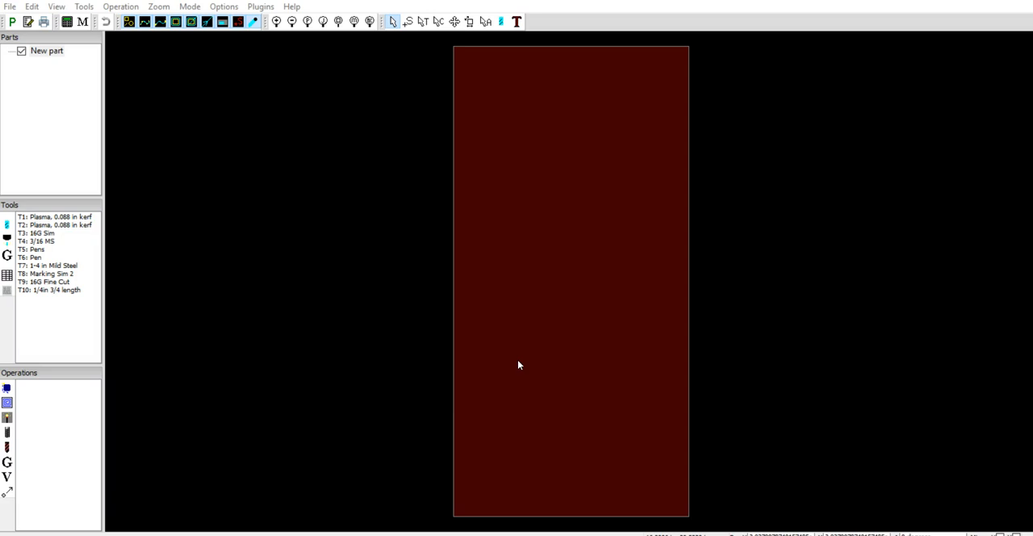
Create a new part from the WM TEST1 DXF drawing on the desktop, using inch scaling and lower-left drawing positioning.
left_click(555, 363)
left_click(10, 6)
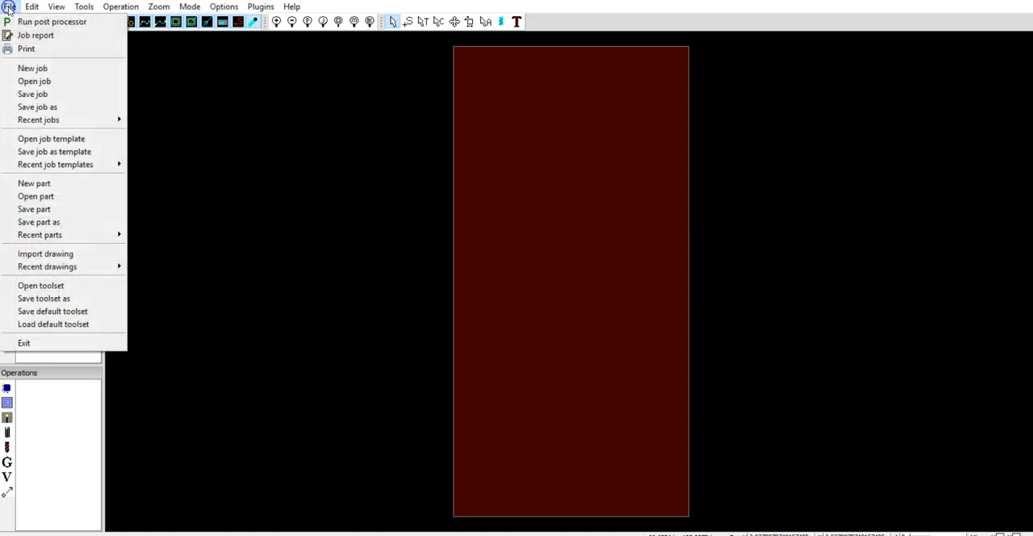
left_click(37, 183)
left_click(496, 281)
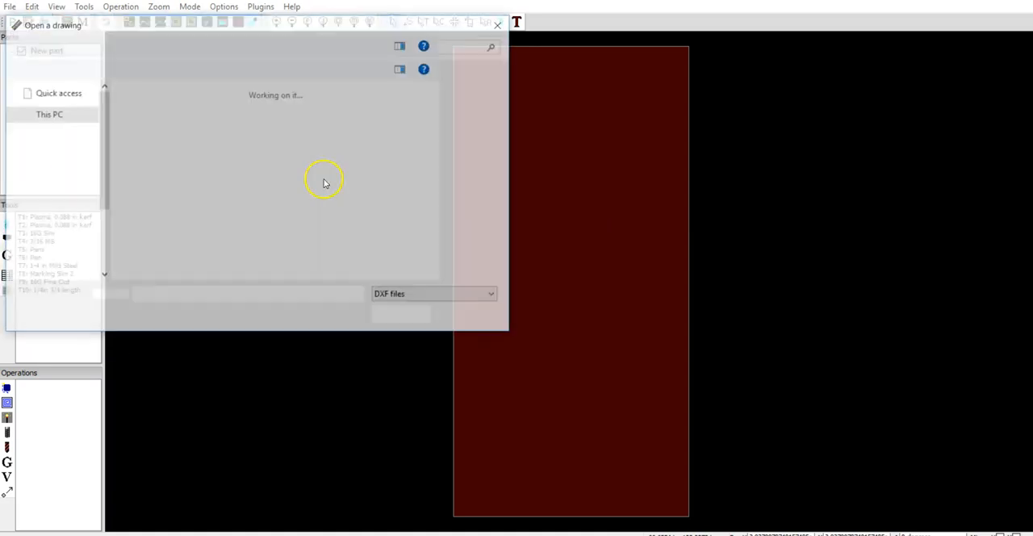
scroll(339, 242, "down", 5)
left_click(278, 181)
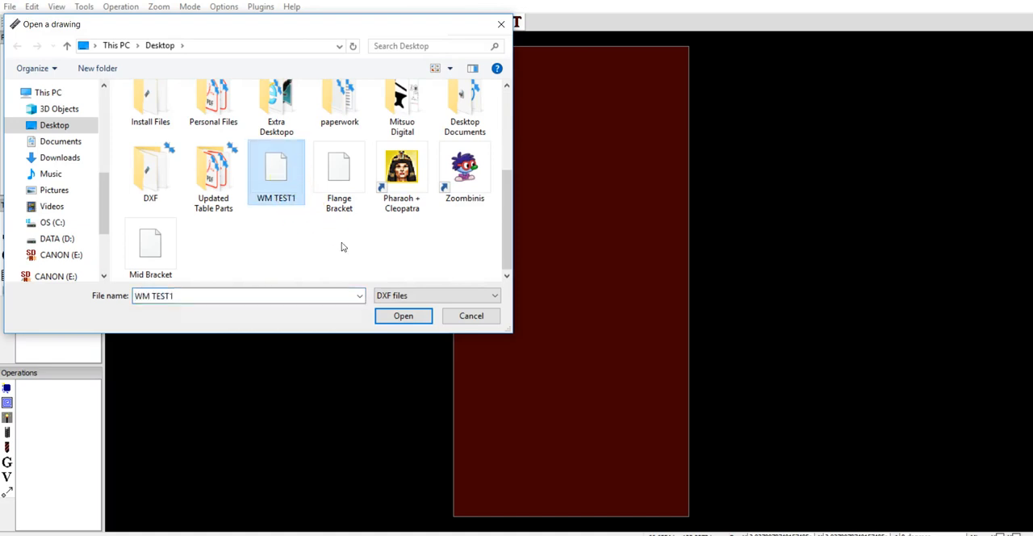
left_click(402, 315)
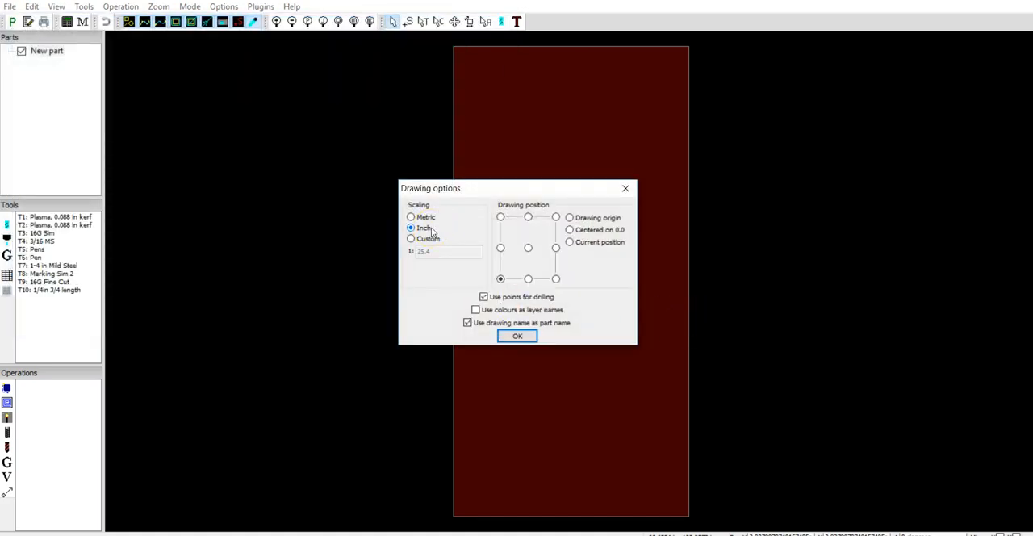
left_click(517, 336)
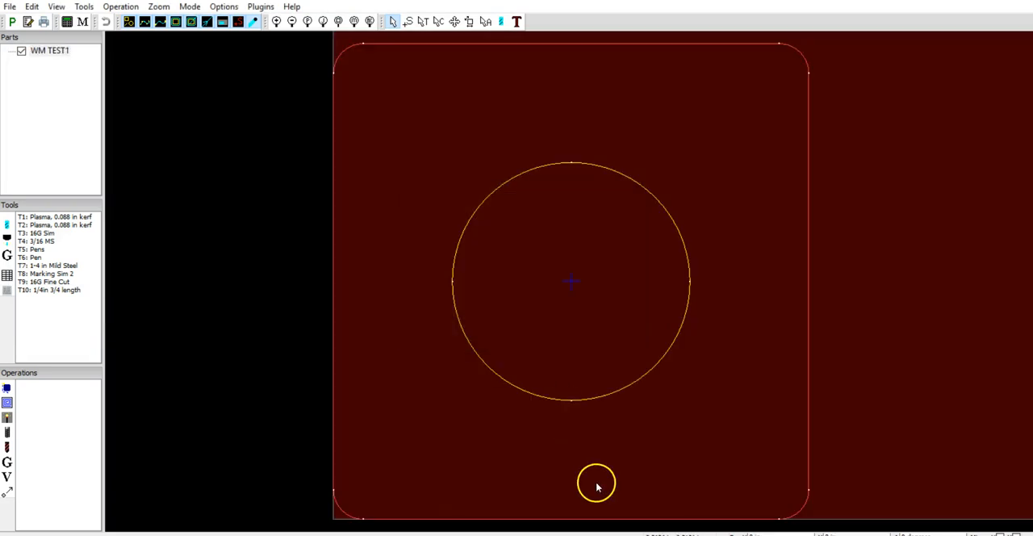
Examine the imported part's rounded square outline, central circle and placement on the material sheet.
scroll(558, 326, "up", 5)
scroll(558, 325, "down", 6)
scroll(558, 325, "down", 3)
scroll(559, 325, "up", 3)
left_click_drag(832, 260, 765, 272)
scroll(627, 277, "up", 3)
scroll(627, 277, "down", 4)
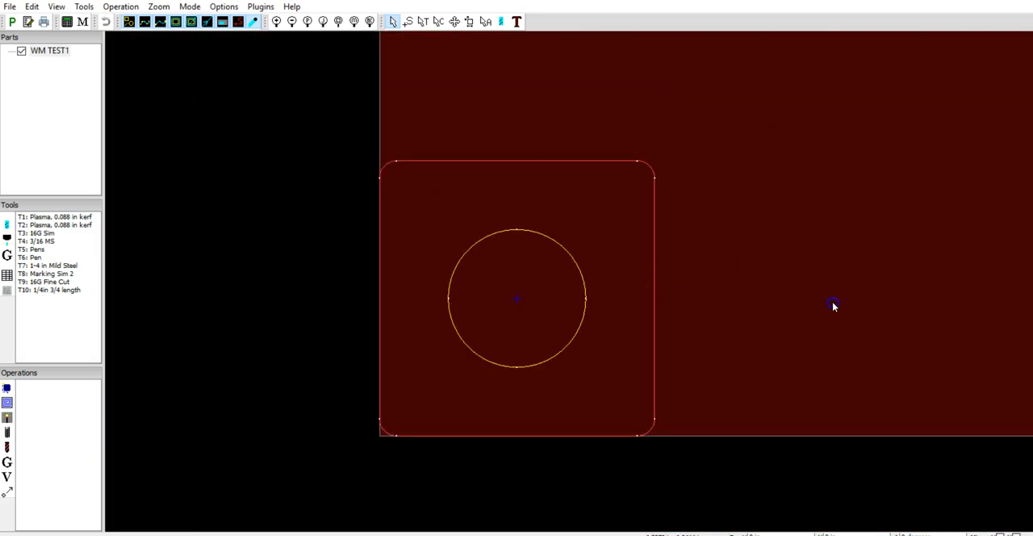
left_click_drag(835, 305, 754, 279)
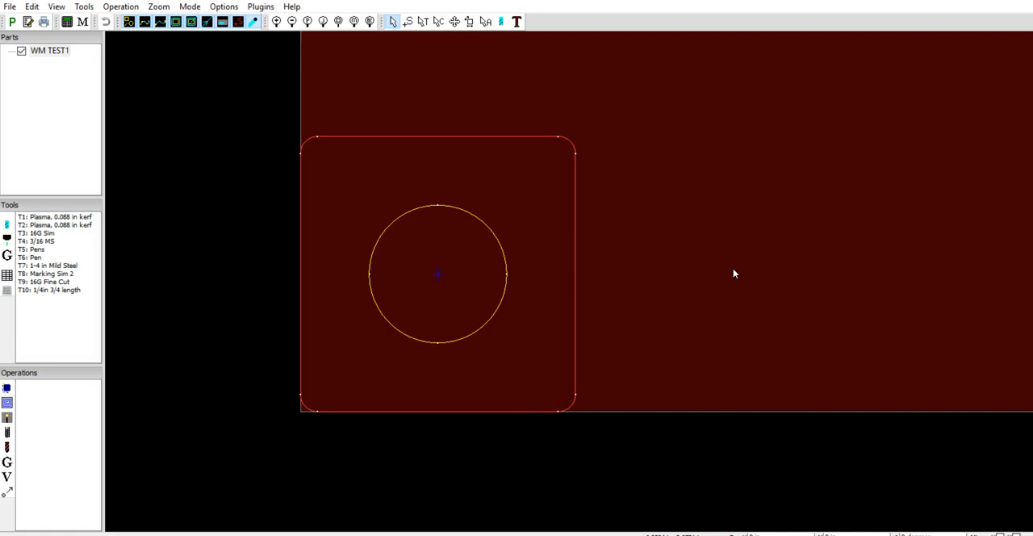
left_click(332, 49)
left_click(383, 67)
mouse_move(422, 103)
left_mouse_down()
mouse_move(394, 116)
mouse_move(410, 67)
mouse_move(330, 50)
mouse_move(426, 71)
mouse_move(443, 41)
left_mouse_up()
scroll(412, 67, "up", 1)
scroll(430, 71, "up", 1)
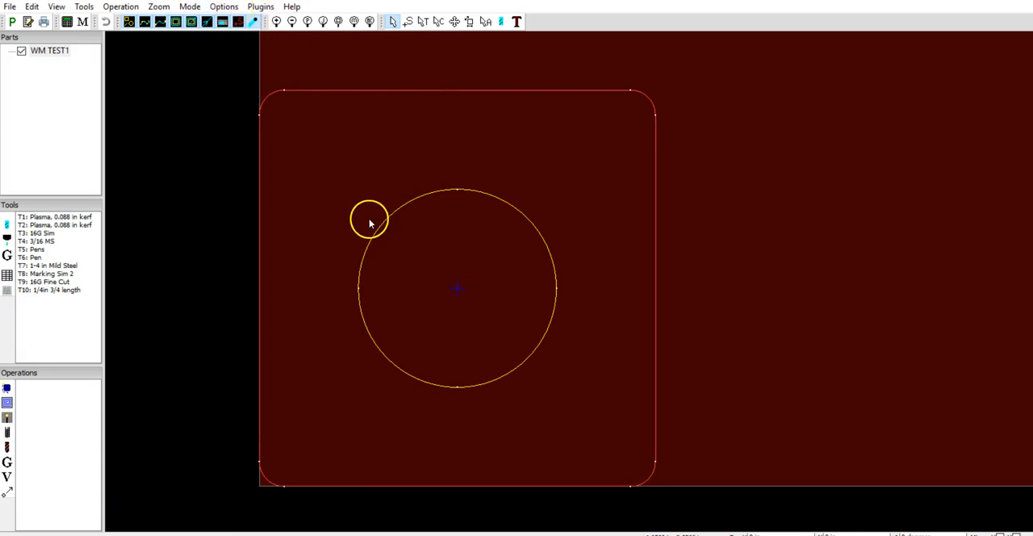
Set the job's material size to 12 in in X and 12 in in Y.
left_click(224, 6)
left_click(230, 24)
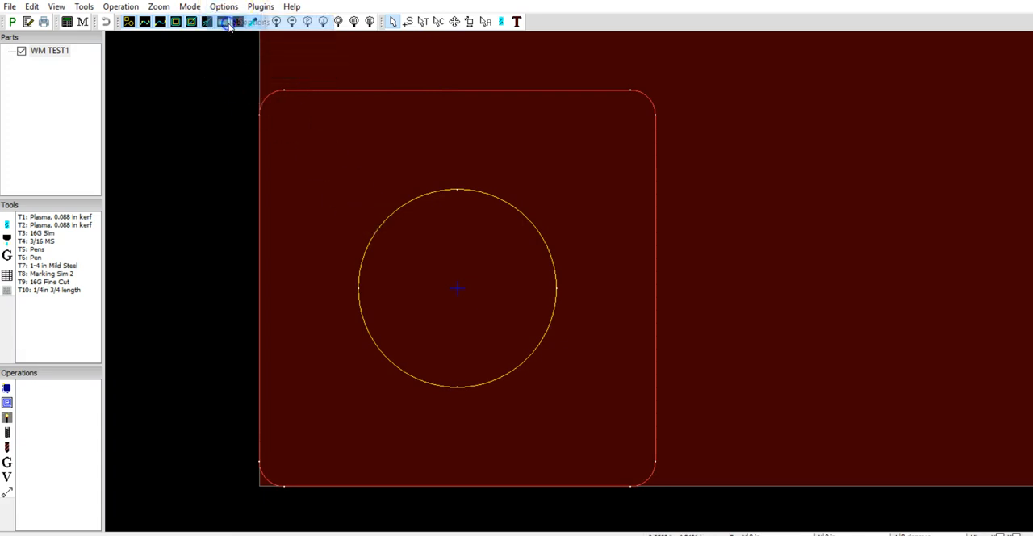
left_click_drag(296, 78, 472, 77)
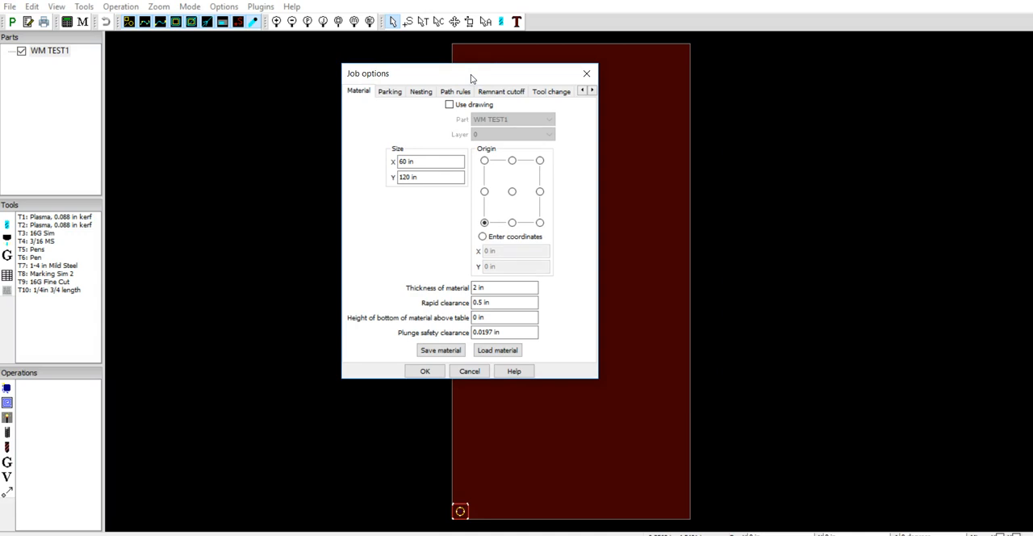
left_click(450, 178)
double_click(428, 160)
type("60")
double_click(415, 161)
type("12")
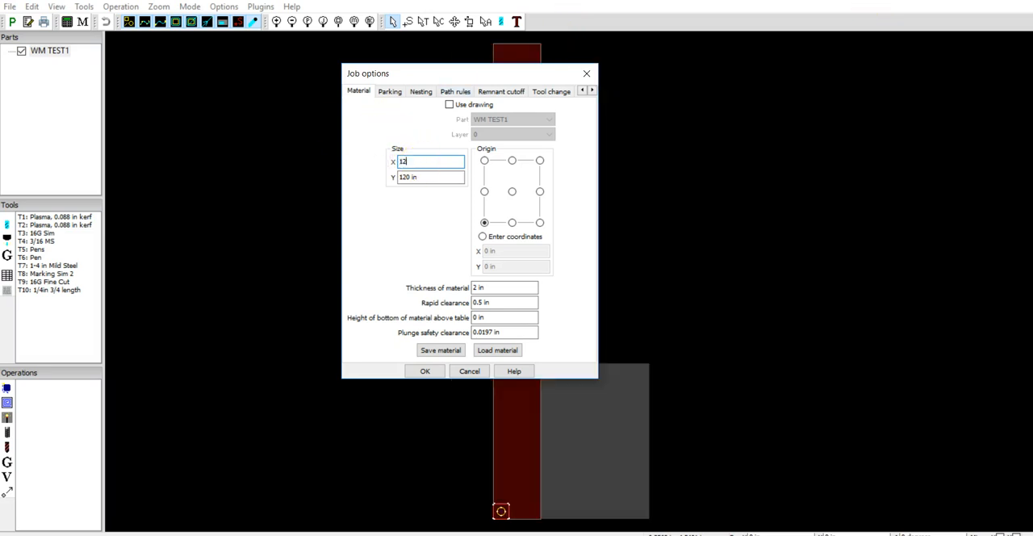
double_click(426, 177)
type("12")
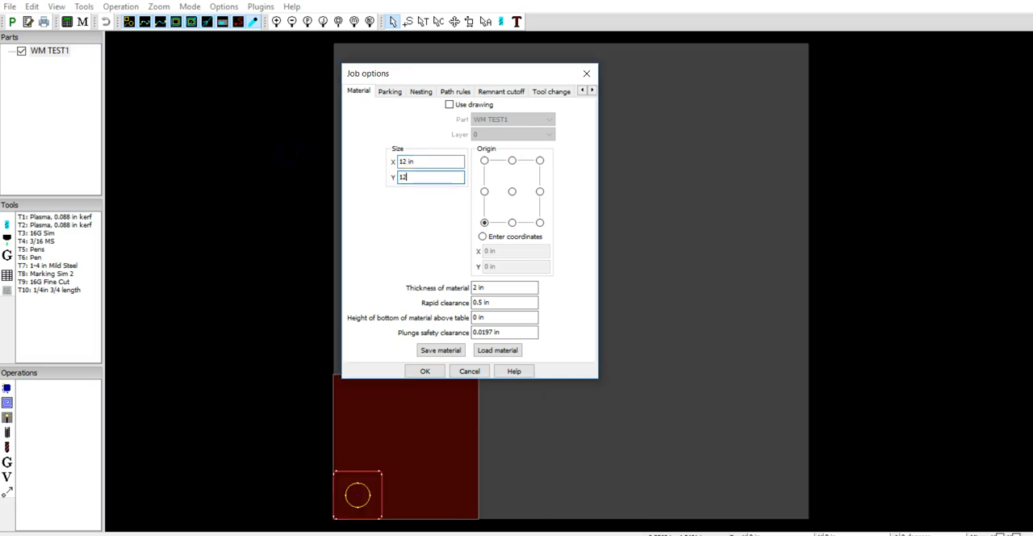
Set the material thickness to 0.5 in and the rapid clearance to 0.25 in, and apply the job options.
double_click(508, 287)
type(".")
key("BackSpace")
type("0.5")
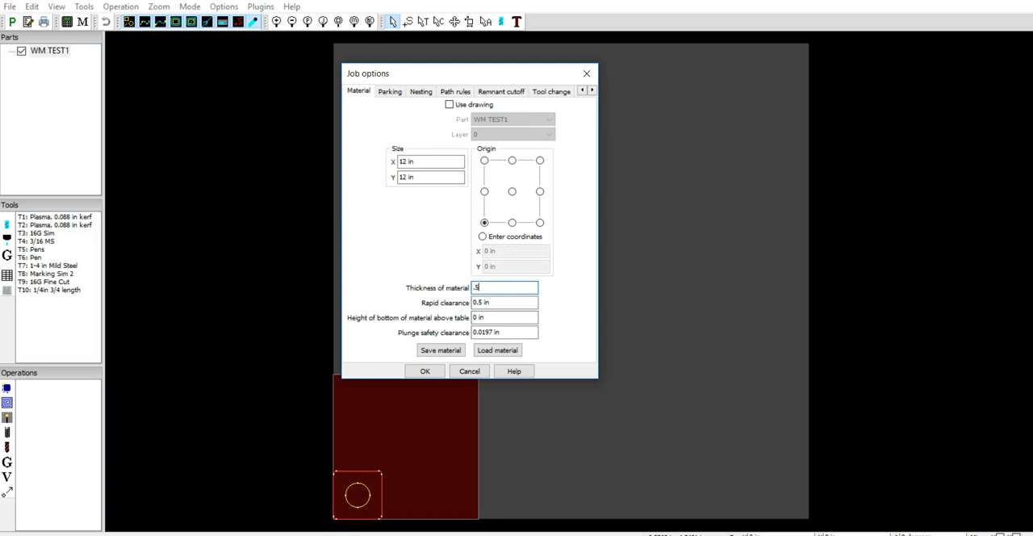
double_click(507, 302)
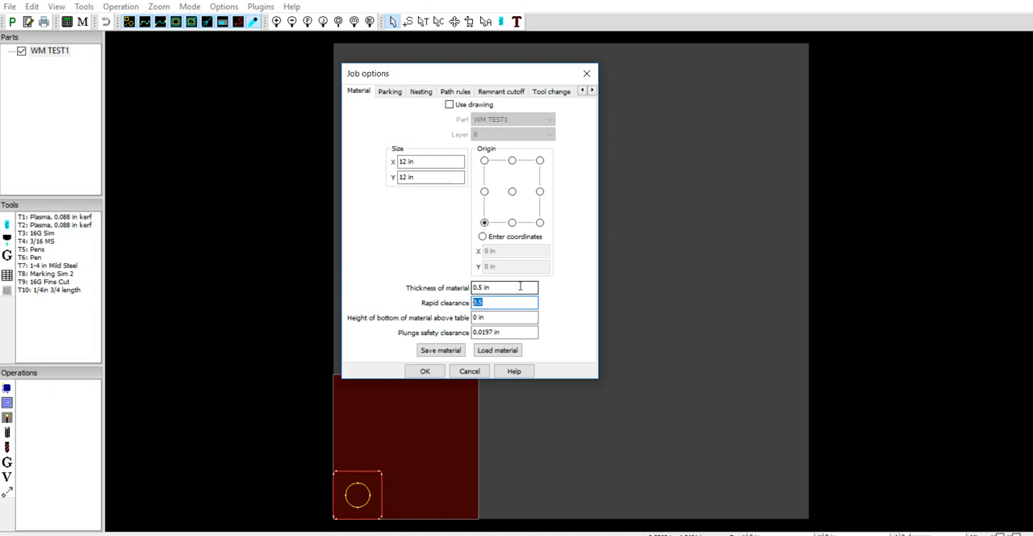
type(".12")
key("BackSpace")
key("BackSpace")
type("25")
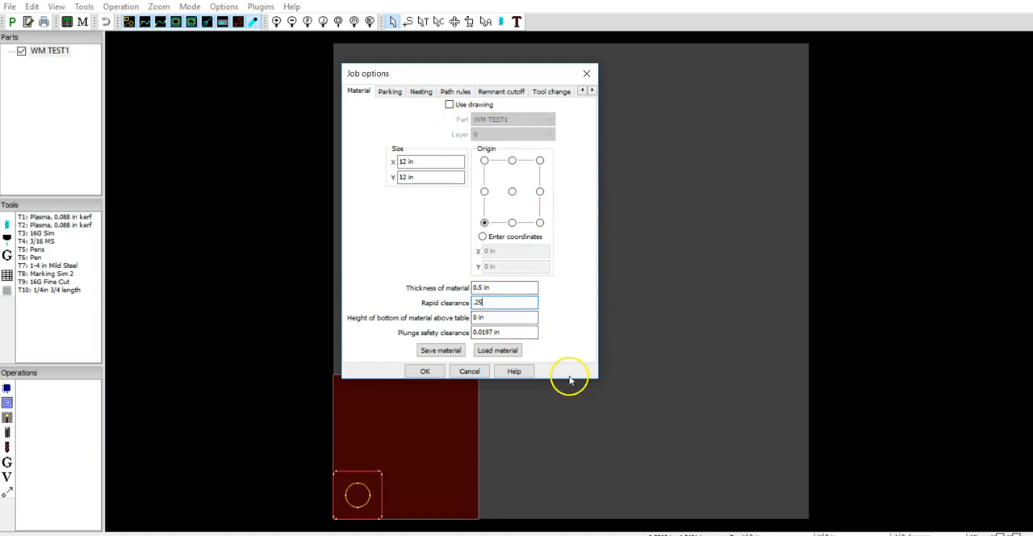
left_click(511, 302)
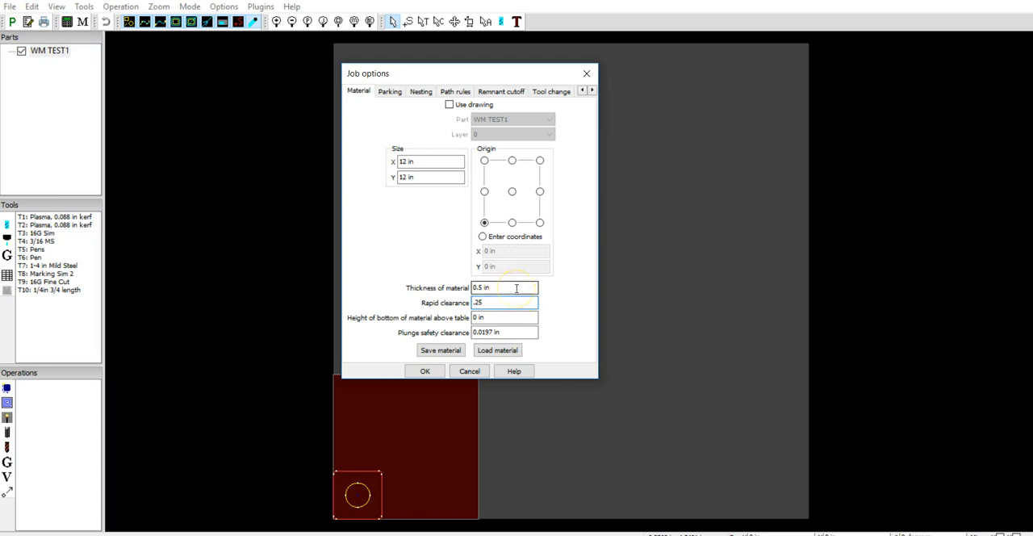
left_click(486, 352)
left_click(424, 372)
Inspect the material block's thickness and the part's position on it from angled and flat views.
scroll(720, 224, "down", 3)
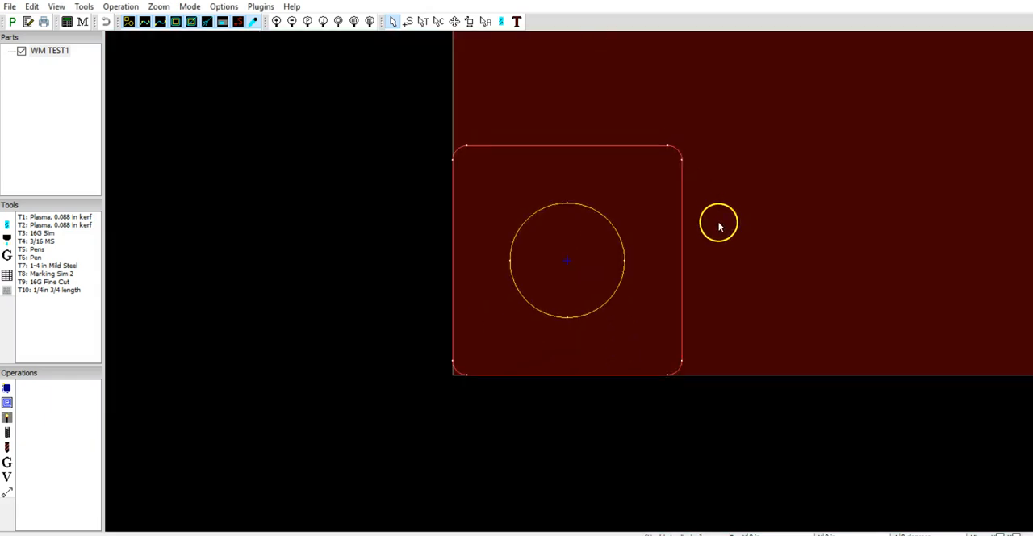
middle_click_drag(754, 288, 659, 257)
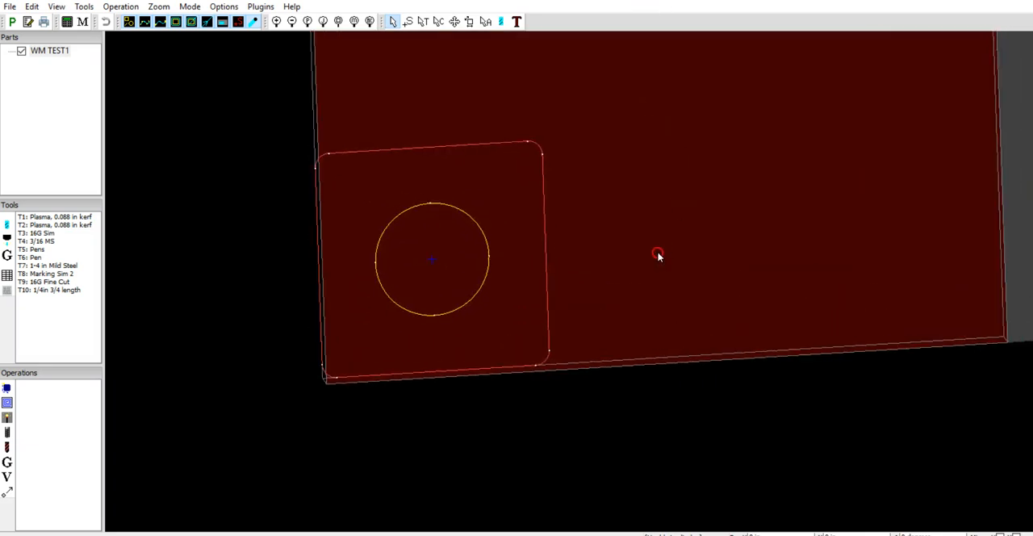
middle_click_drag(492, 275, 606, 270)
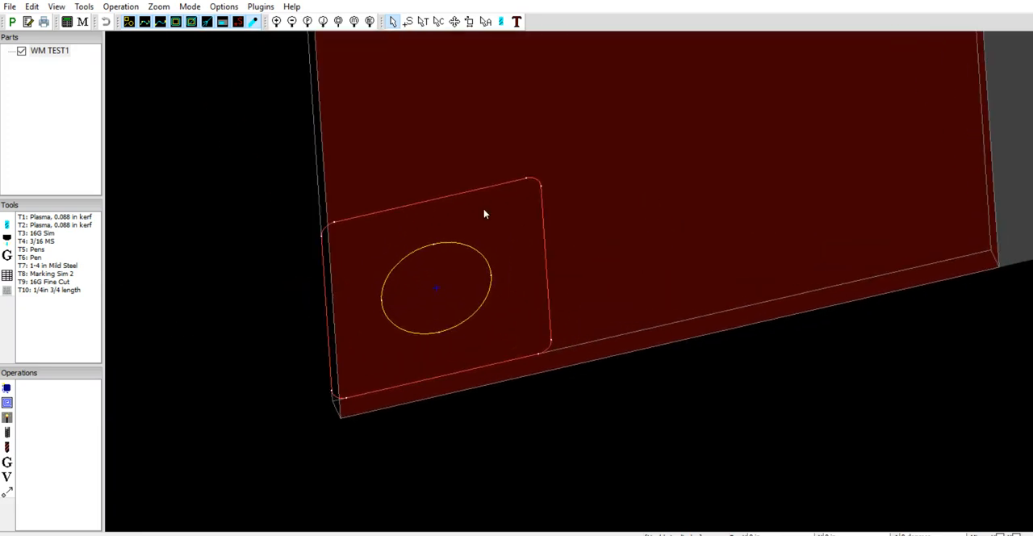
middle_click_drag(463, 223, 564, 151)
left_click_drag(564, 149, 563, 147, "ctrl")
right_click(563, 147, "ctrl")
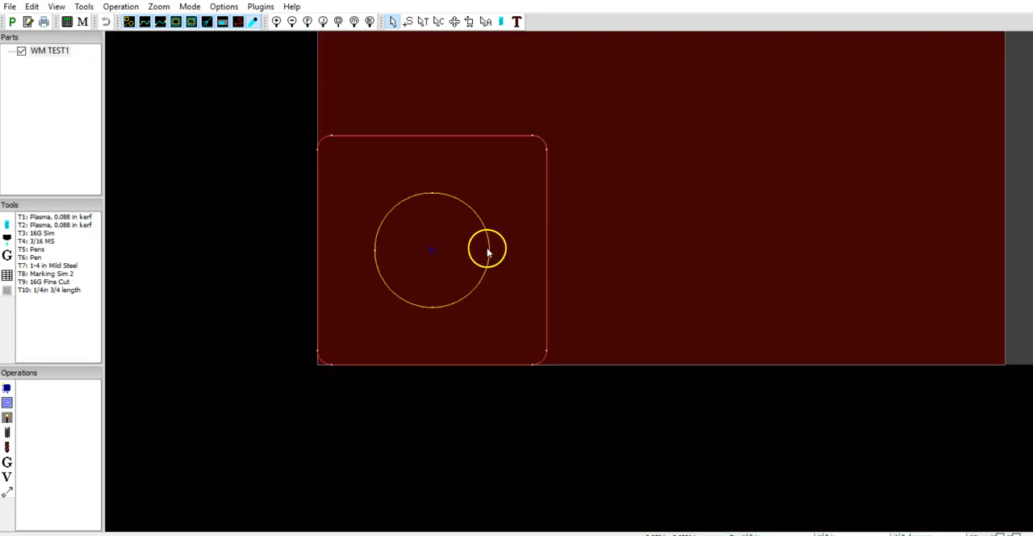
right_click_drag(686, 235, 721, 284)
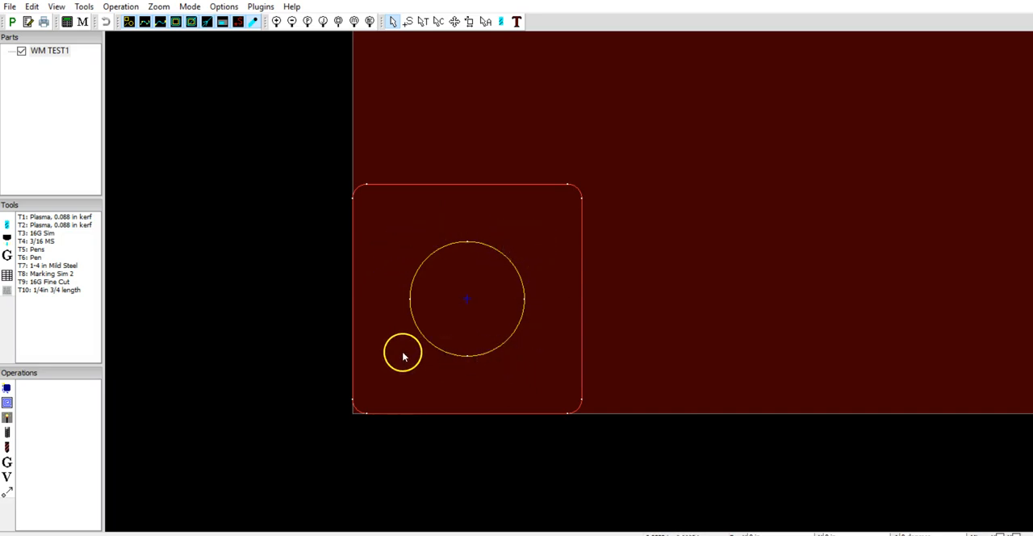
middle_click_drag(502, 126, 427, 118)
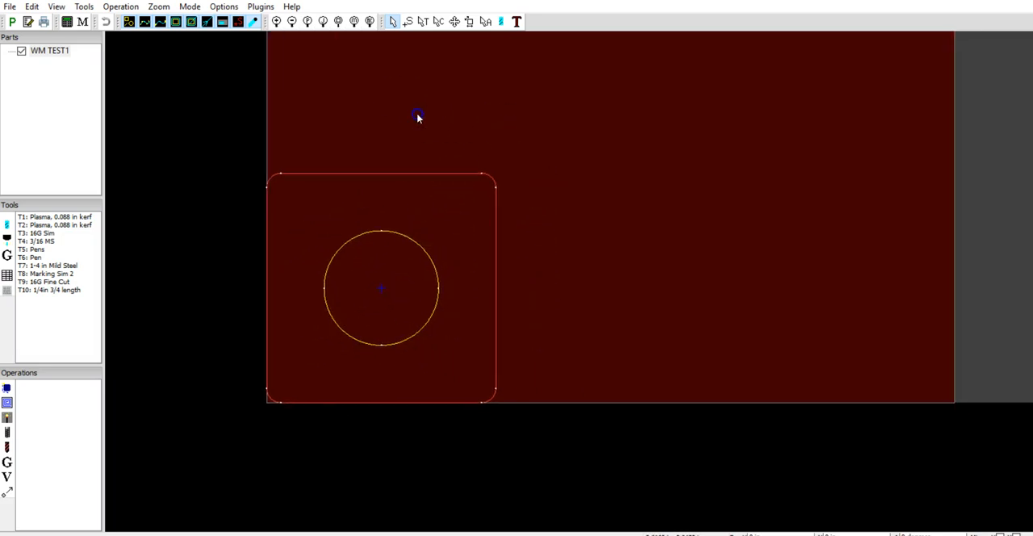
scroll(347, 321, "up", 3)
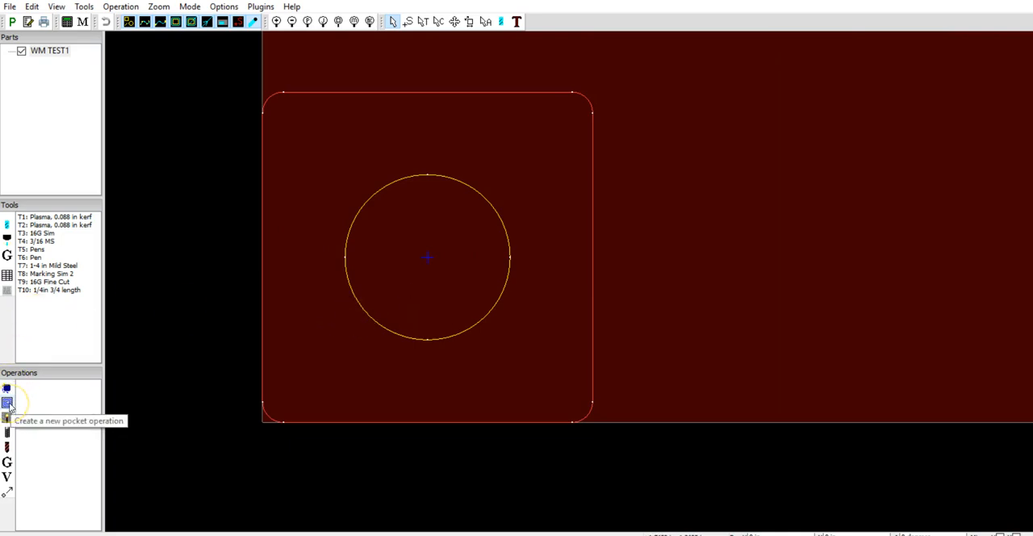
left_click(8, 394)
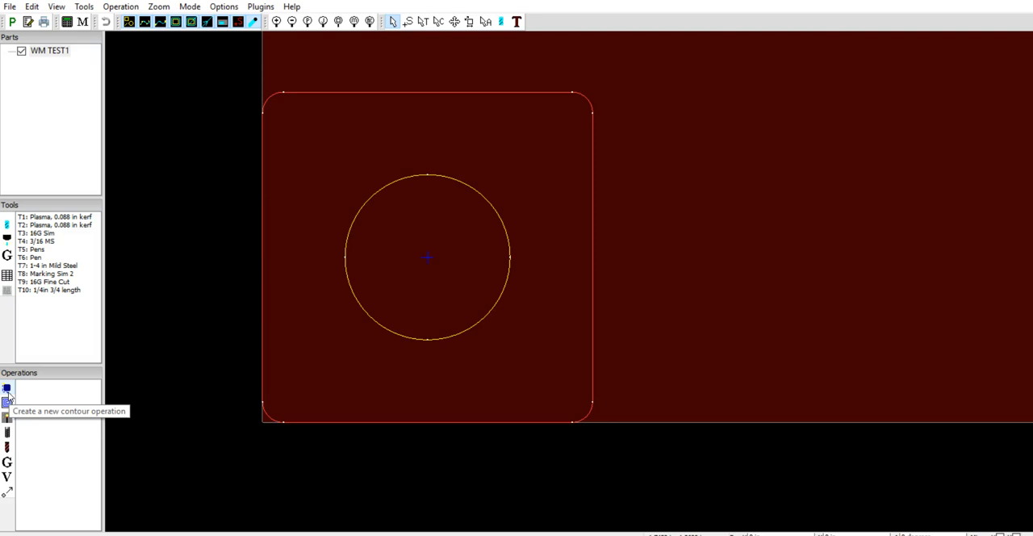
left_click(575, 221)
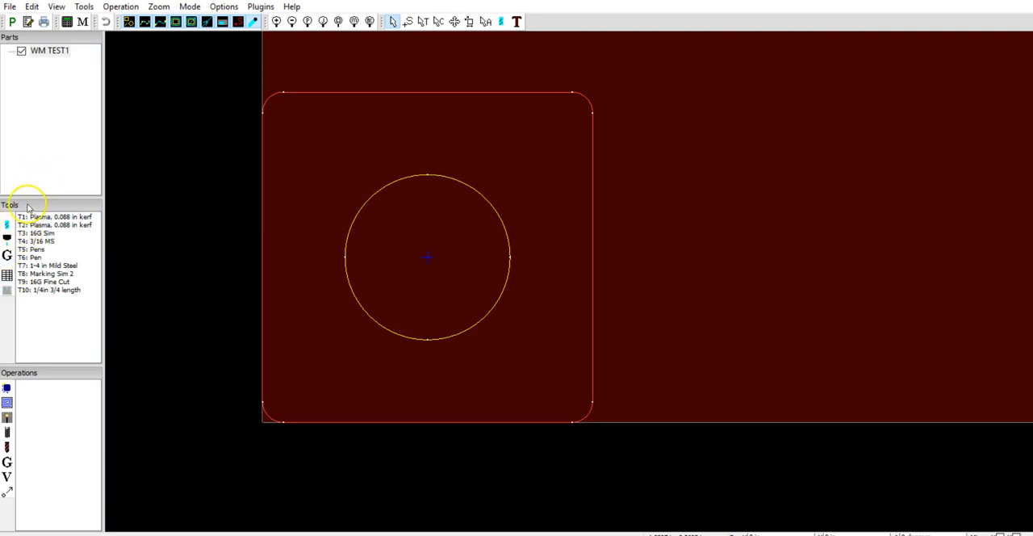
Check the rotary cutting and jet cutting settings in the machine options.
left_click(223, 6)
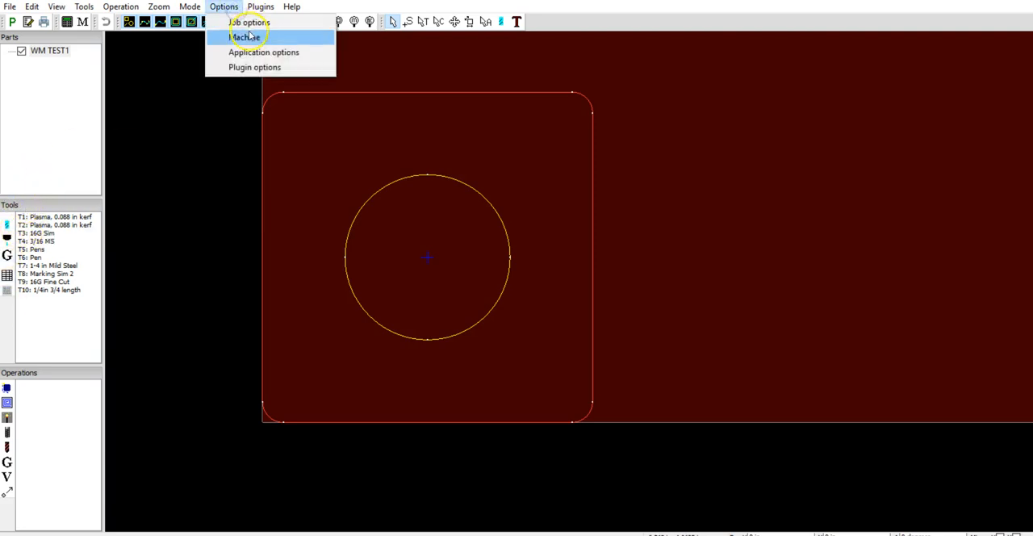
left_click(252, 36)
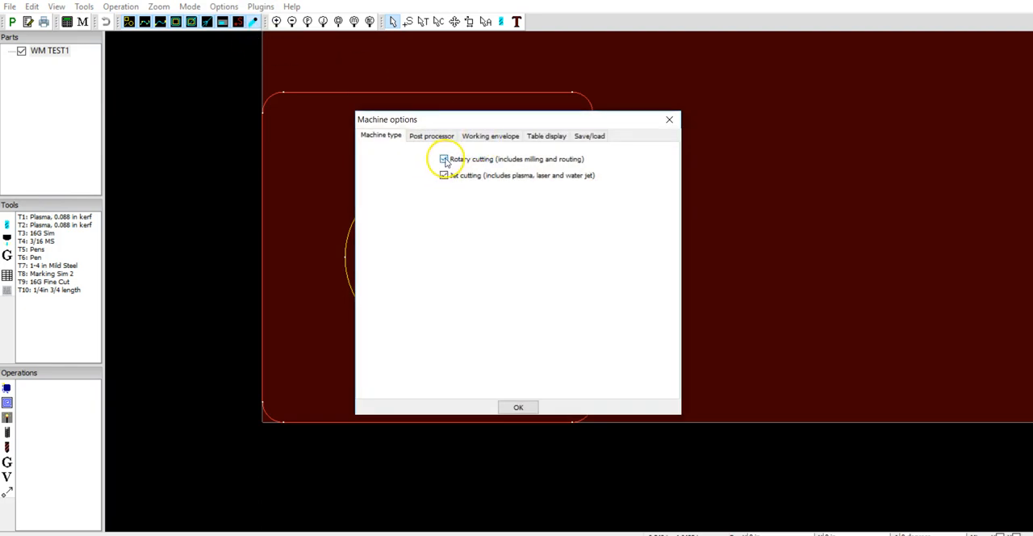
left_click(669, 120)
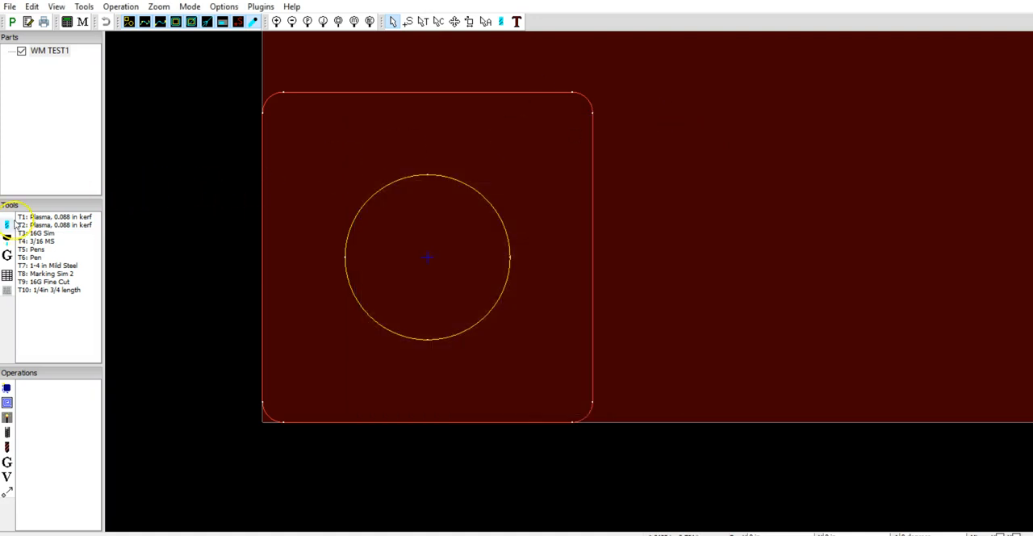
Start a new mill/router rotary tool and name it "1/4 Bit".
left_click(12, 226)
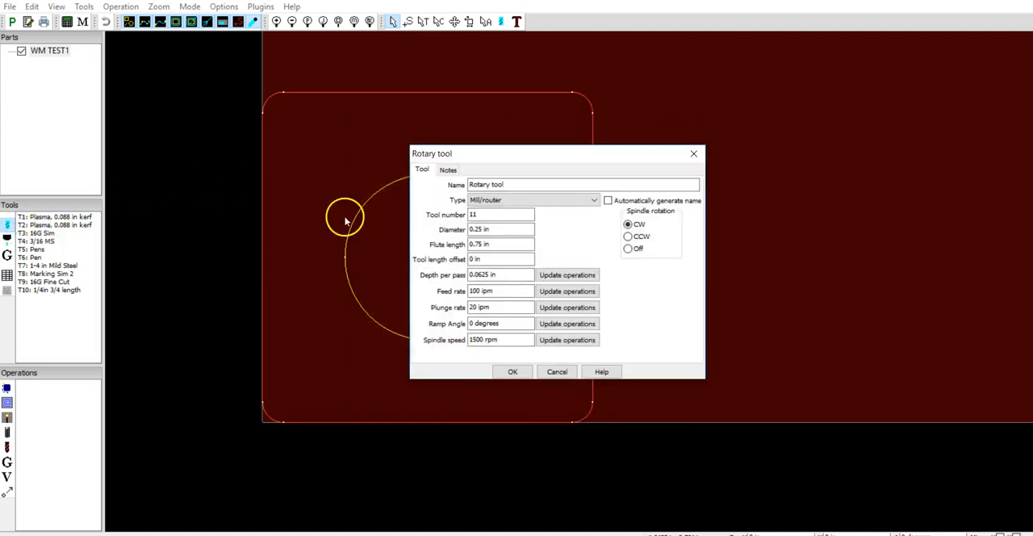
left_click_drag(540, 187, 310, 146)
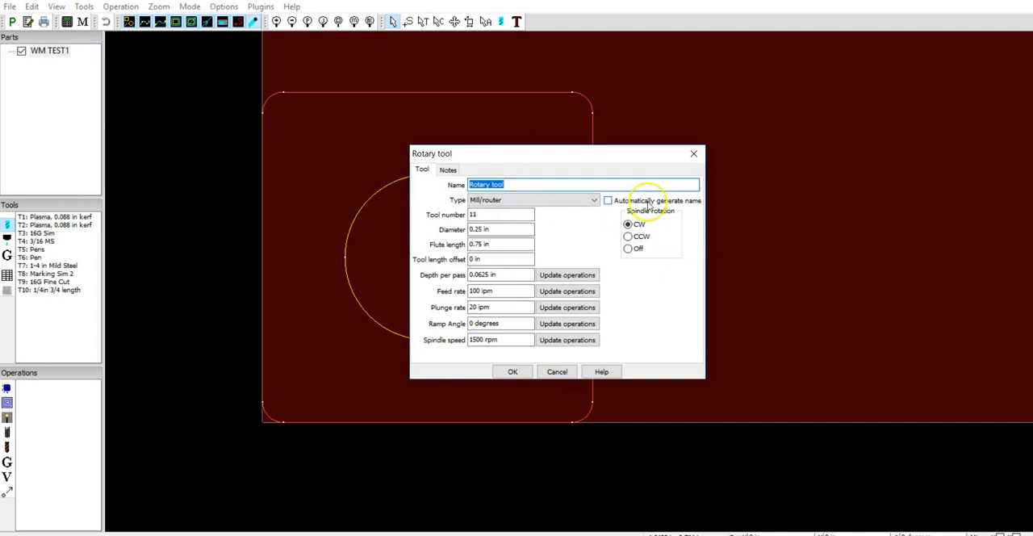
type("1/4")
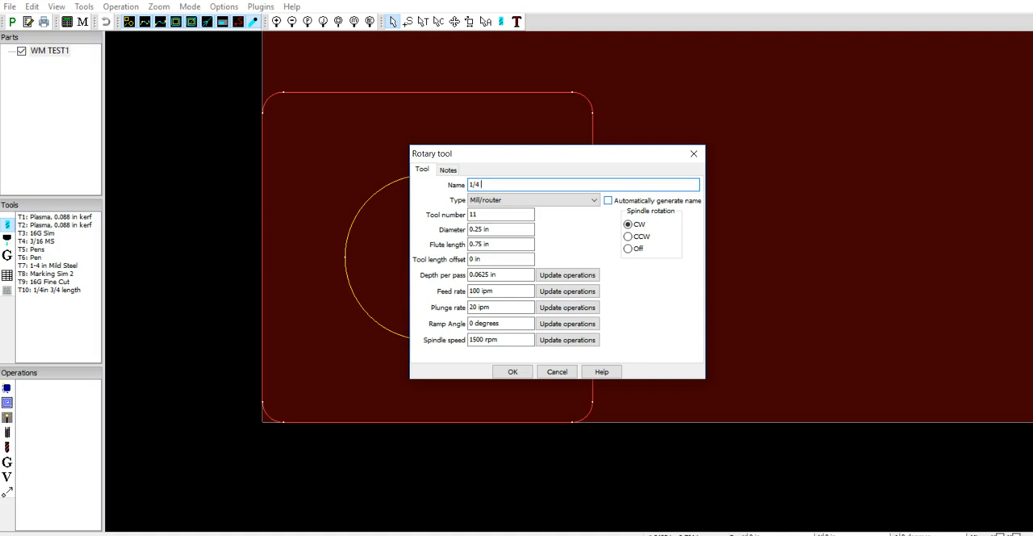
type("Bit")
left_click(663, 308)
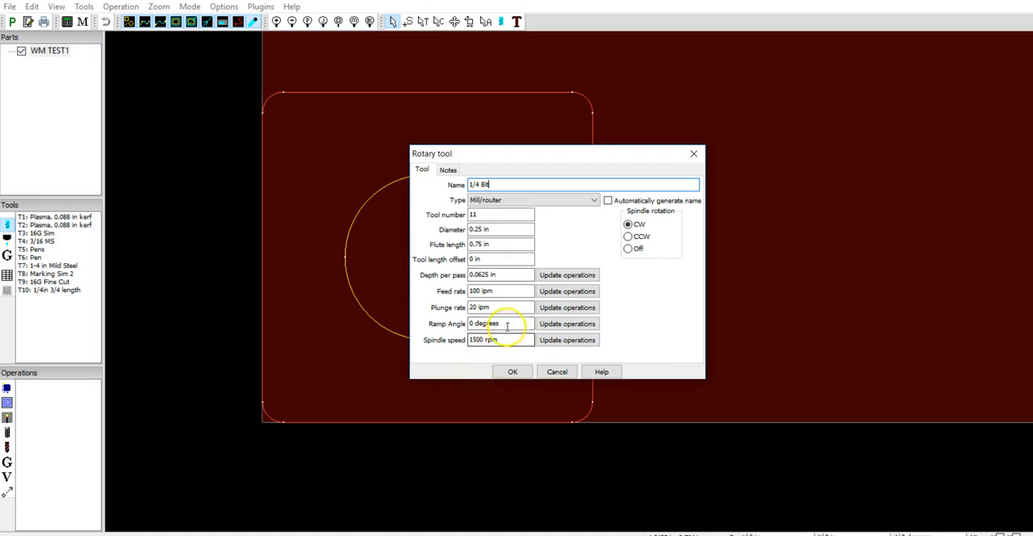
Review the 1/4 Bit tool's depth per pass, feed rate, spindle speed, diameter and flute length, and save the tool.
left_click(469, 275)
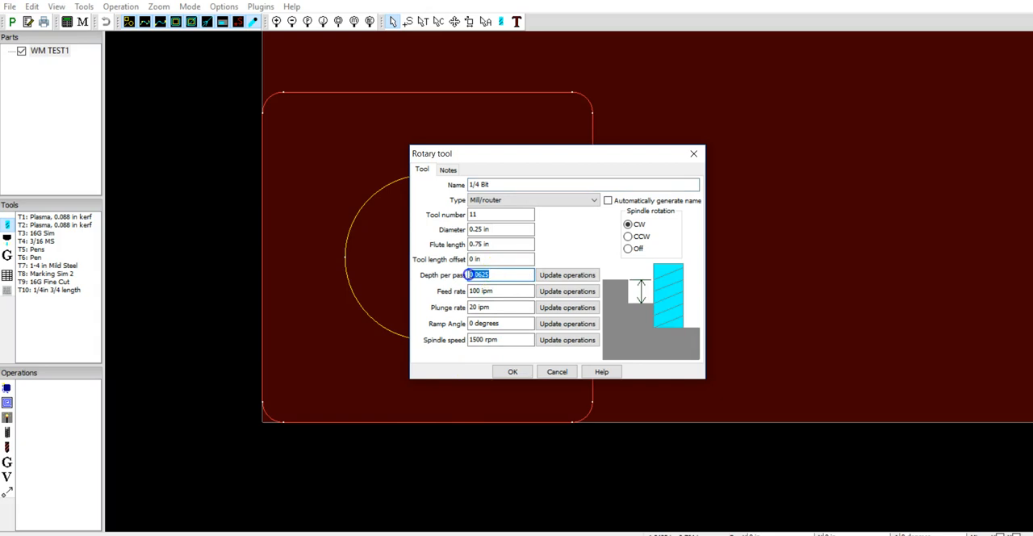
left_click(504, 291)
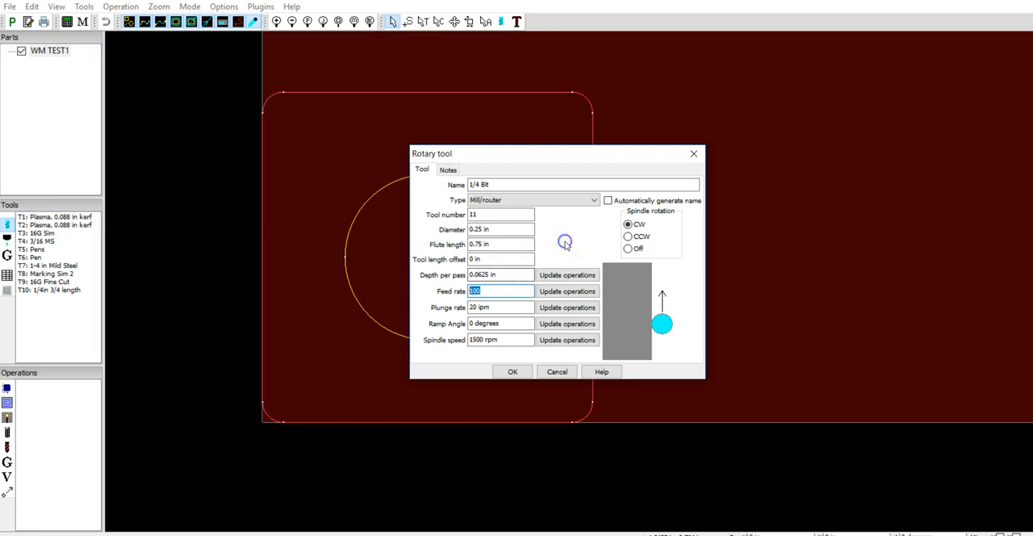
left_click(509, 275)
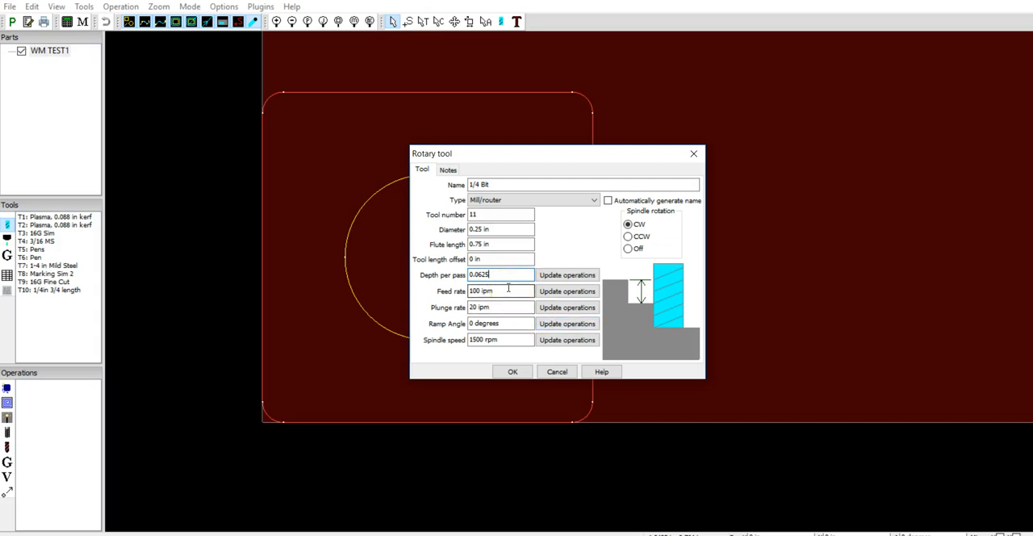
left_click(516, 339)
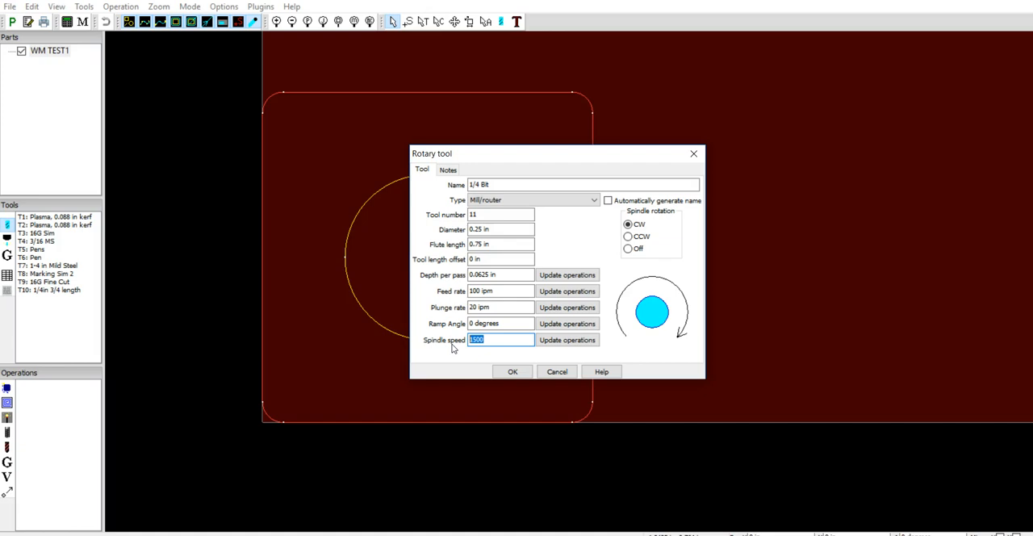
left_click(544, 342)
left_click_drag(514, 228, 346, 208)
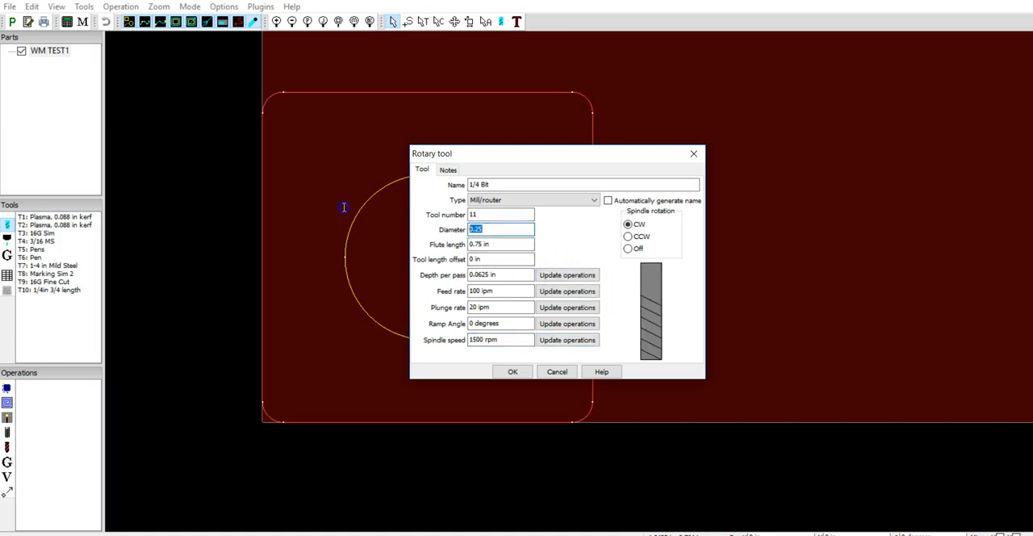
left_click(513, 246)
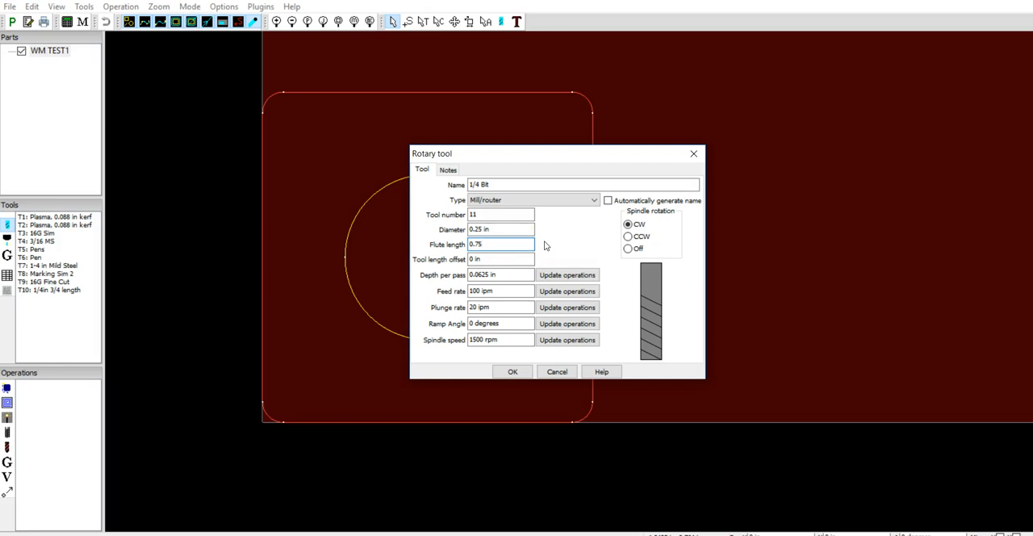
left_click(515, 261)
left_click(492, 243)
left_click(510, 371)
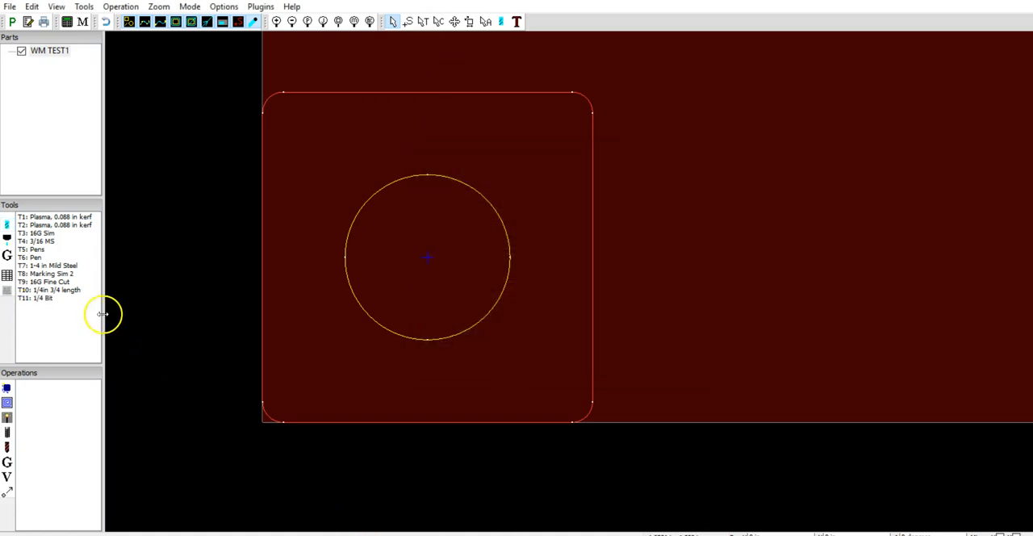
Check the saved settings of the 1/4 Bit tool in the tool list.
left_click(48, 298)
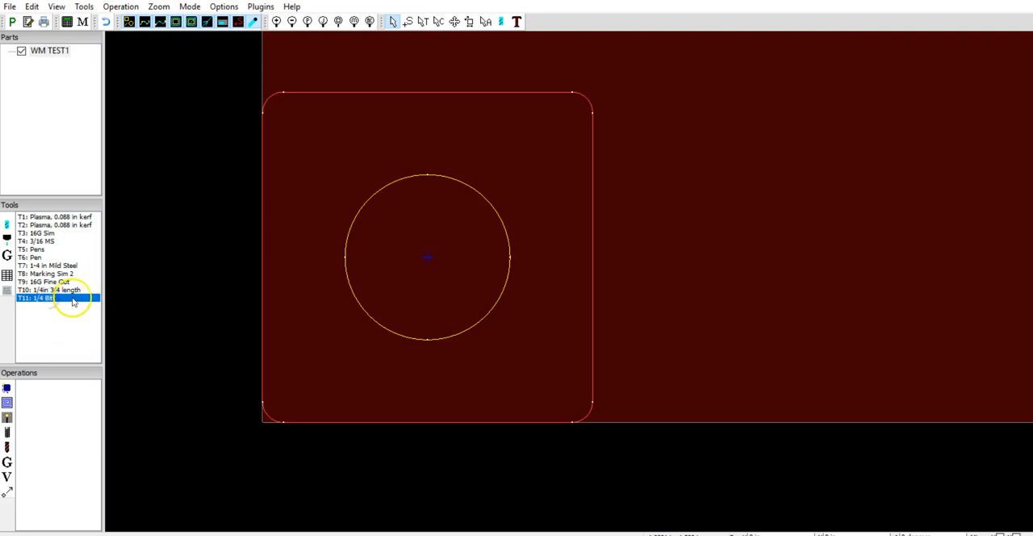
double_click(63, 300)
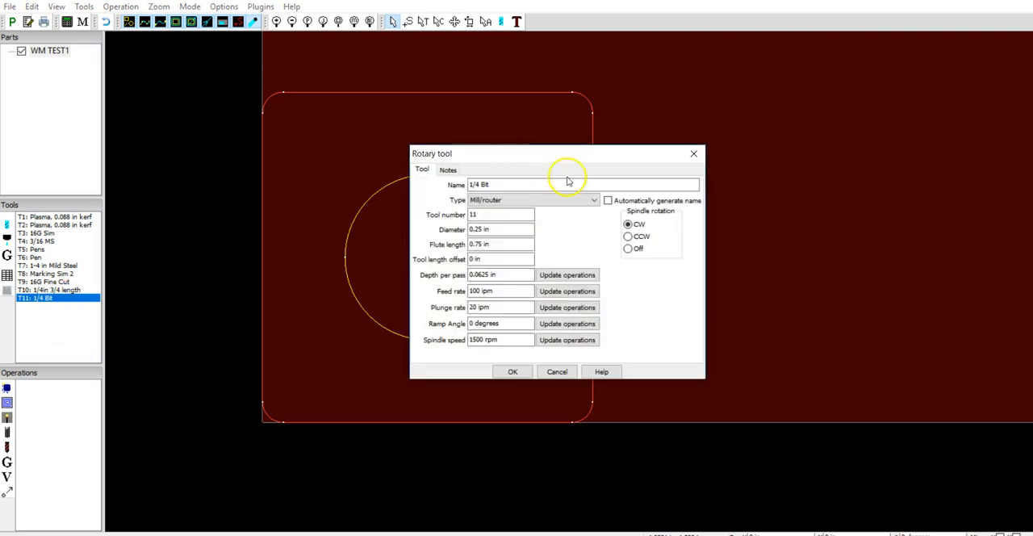
left_click(693, 154)
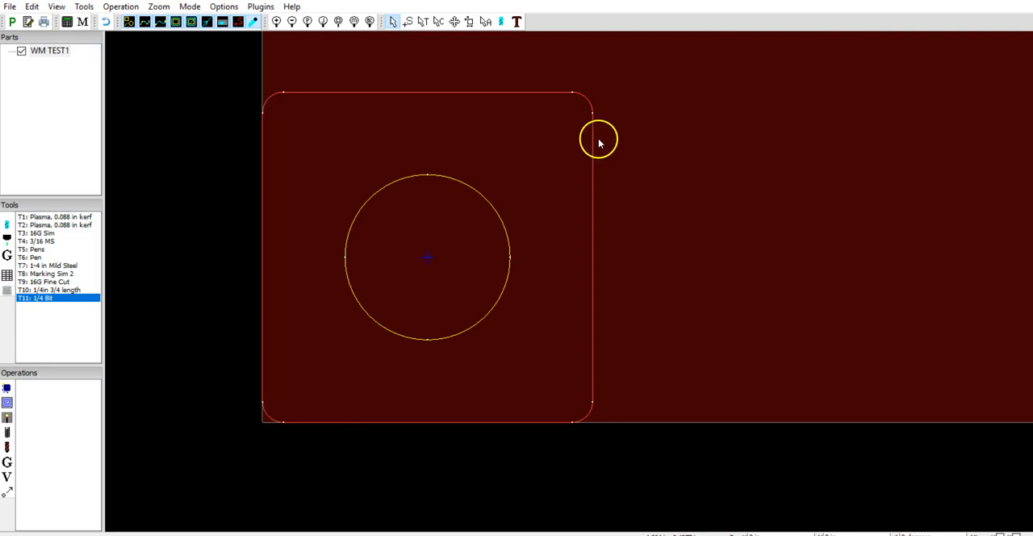
Create an outside offset contour operation on layer 0 using tool T11: 1/4 Bit with a 0.325 in cut depth.
left_click(6, 388)
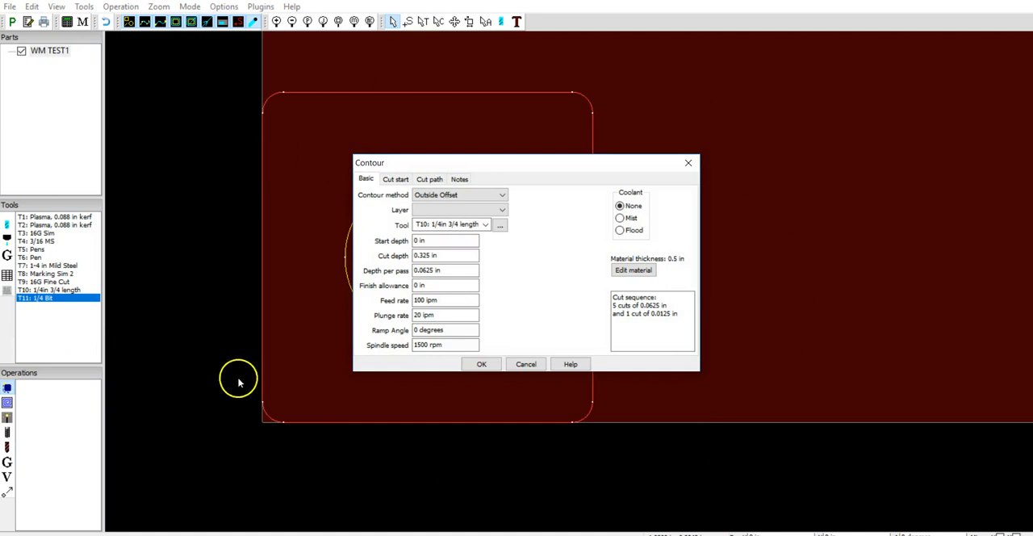
left_click(472, 209)
left_click(445, 223)
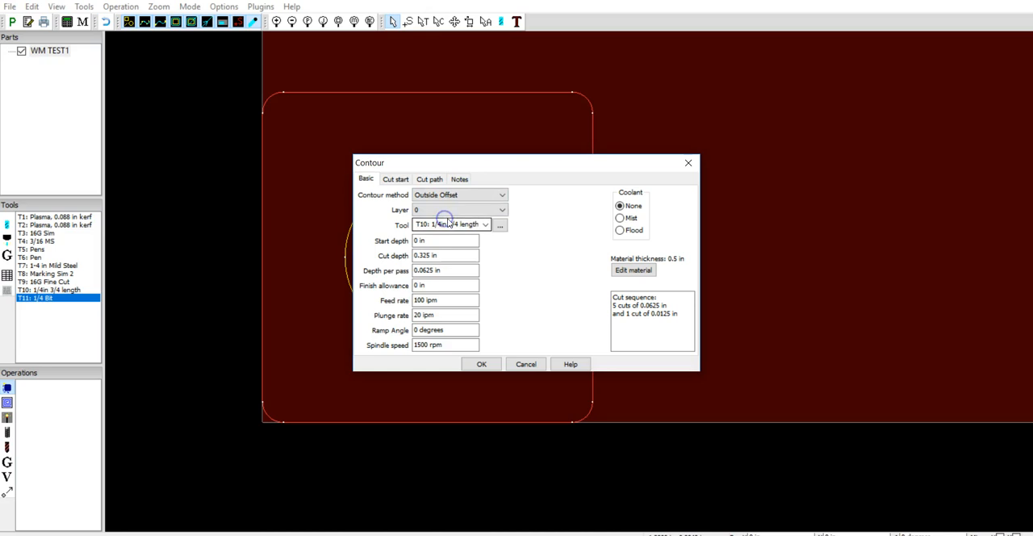
left_click(483, 225)
left_click(452, 260)
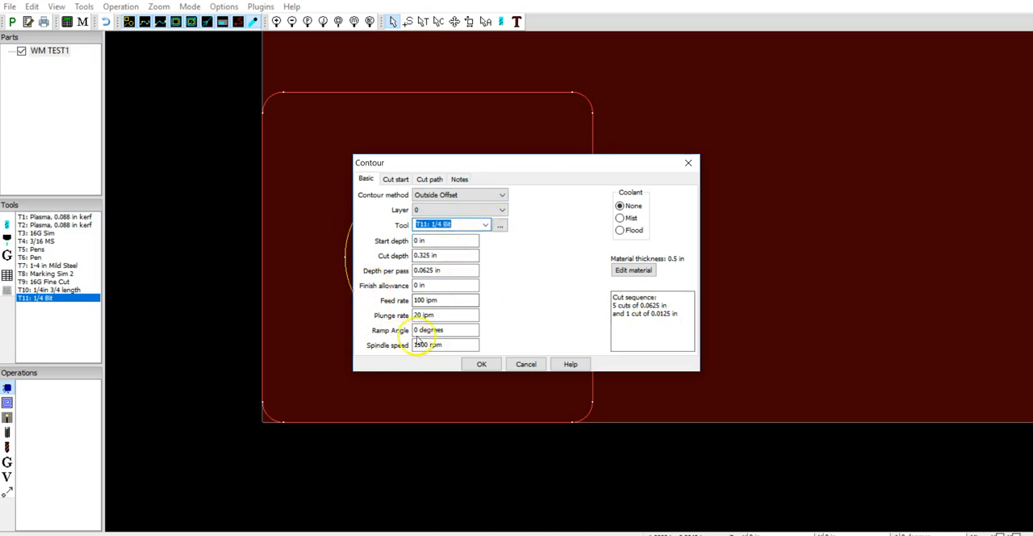
left_click(482, 364)
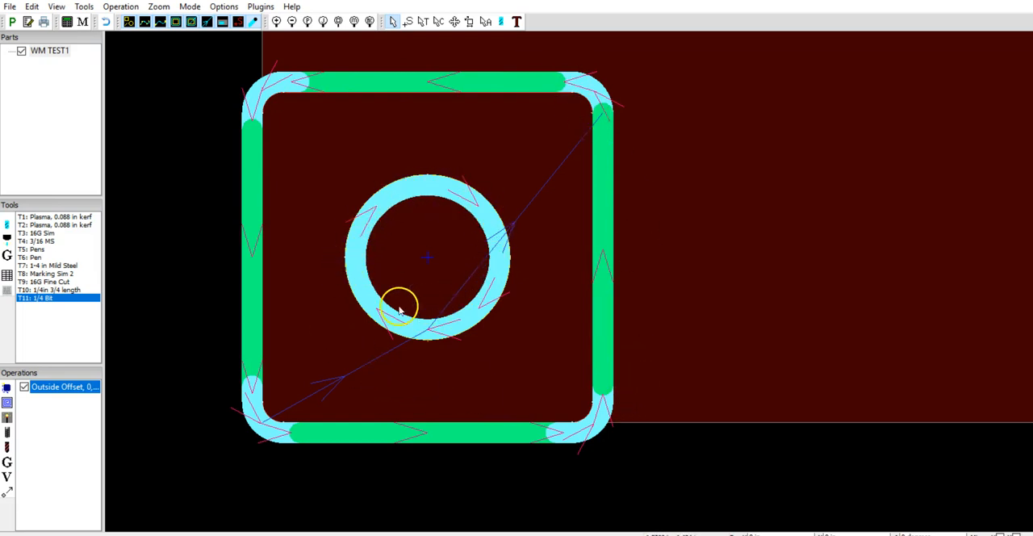
Set the outside offset contour operation's cut depth to 0.625 in.
left_click(71, 390)
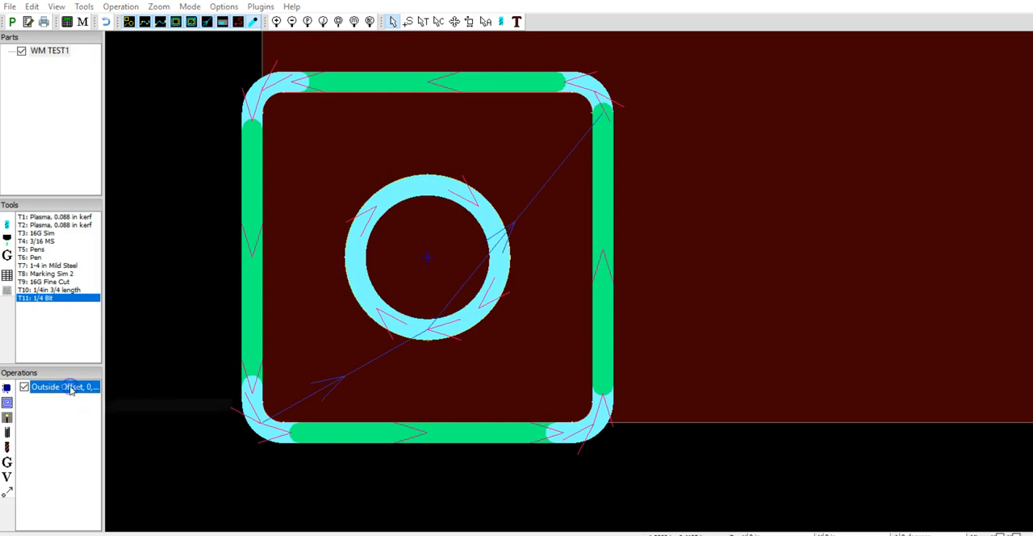
left_click(71, 390)
double_click(446, 256)
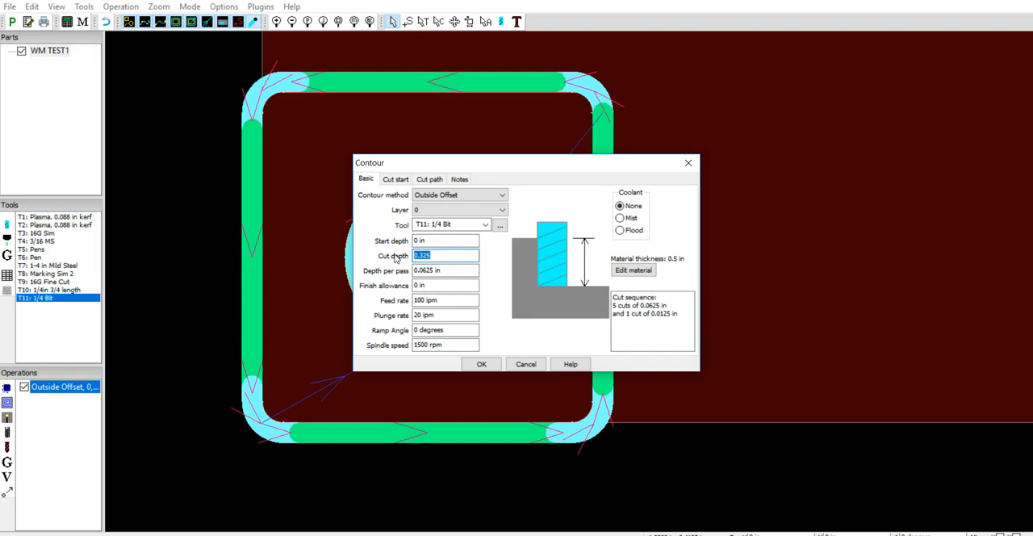
type("0.625")
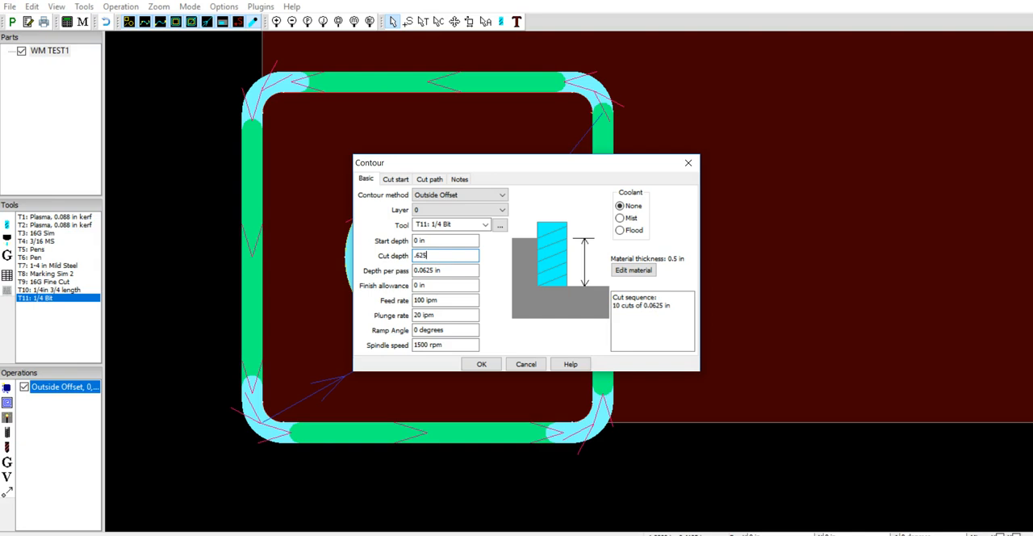
key("Tab")
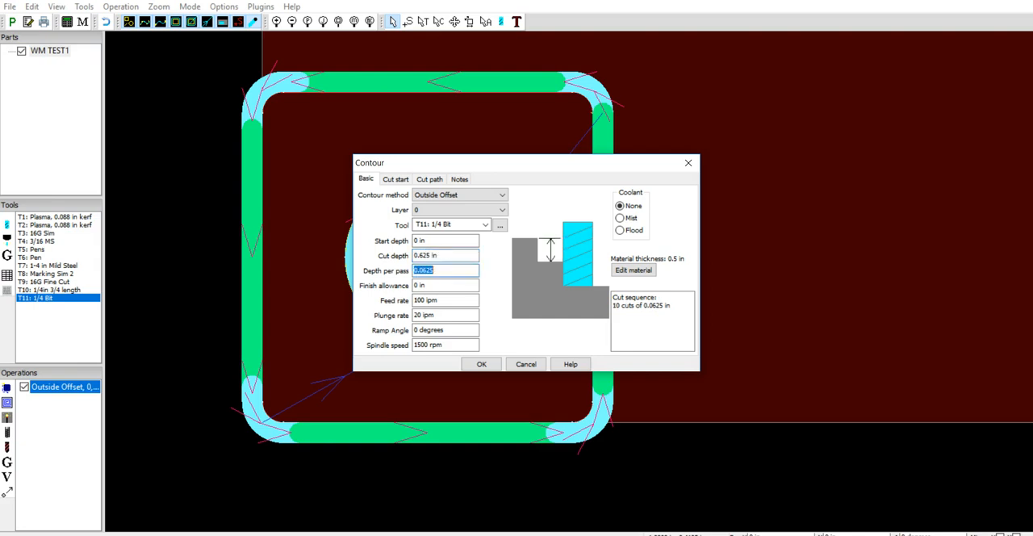
left_click(481, 364)
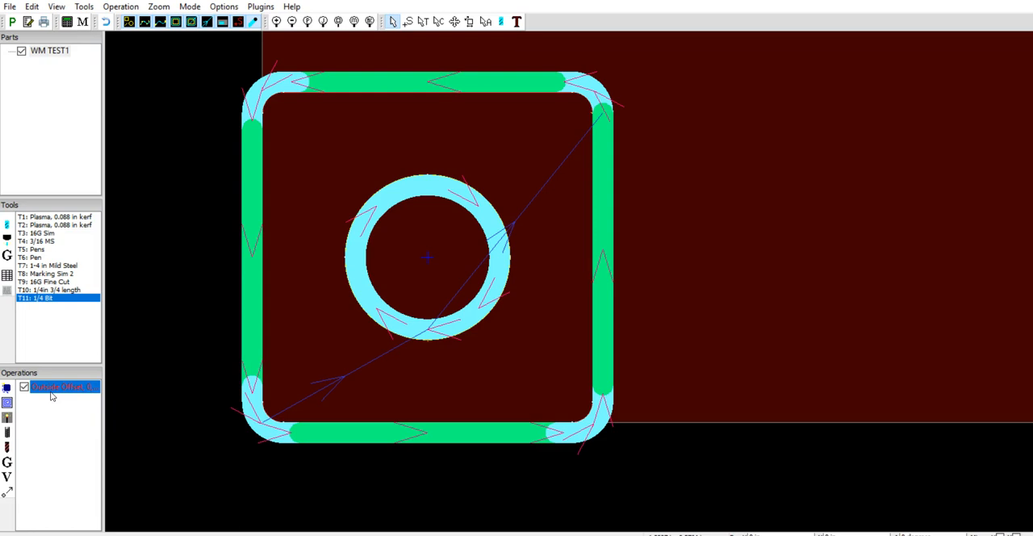
Set the outside offset contour operation's cut depth to 0.49 in and recheck its settings.
double_click(52, 388)
double_click(446, 256)
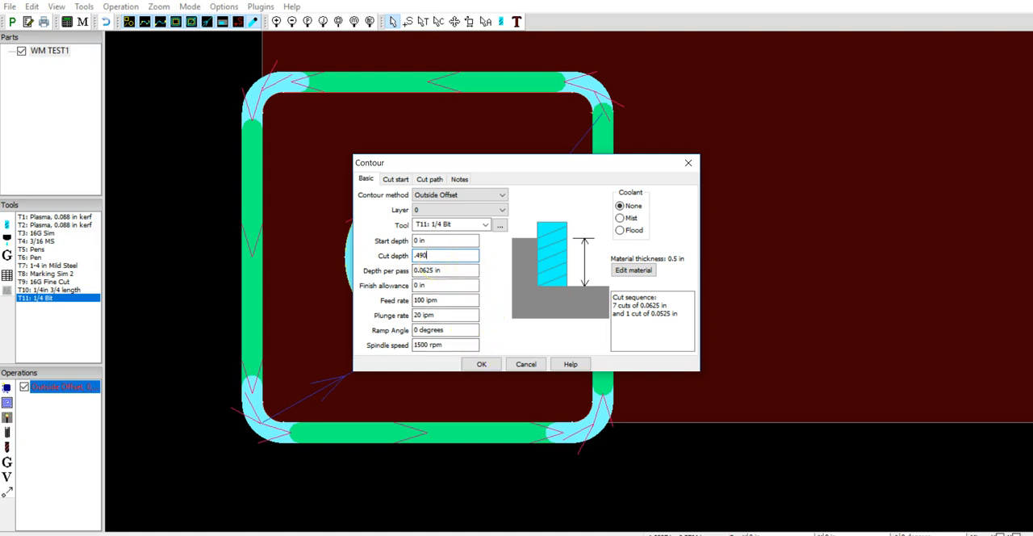
left_click(483, 365)
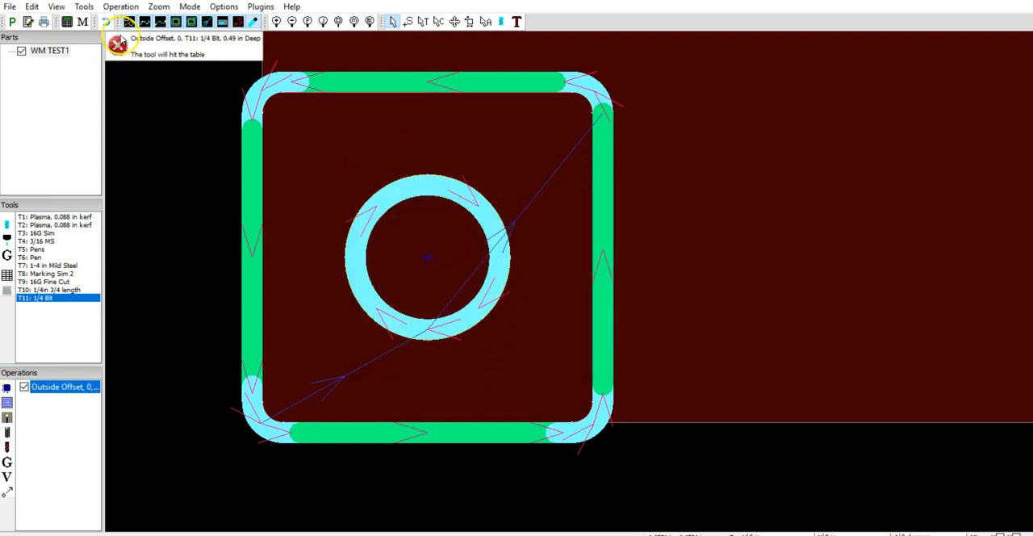
double_click(77, 388)
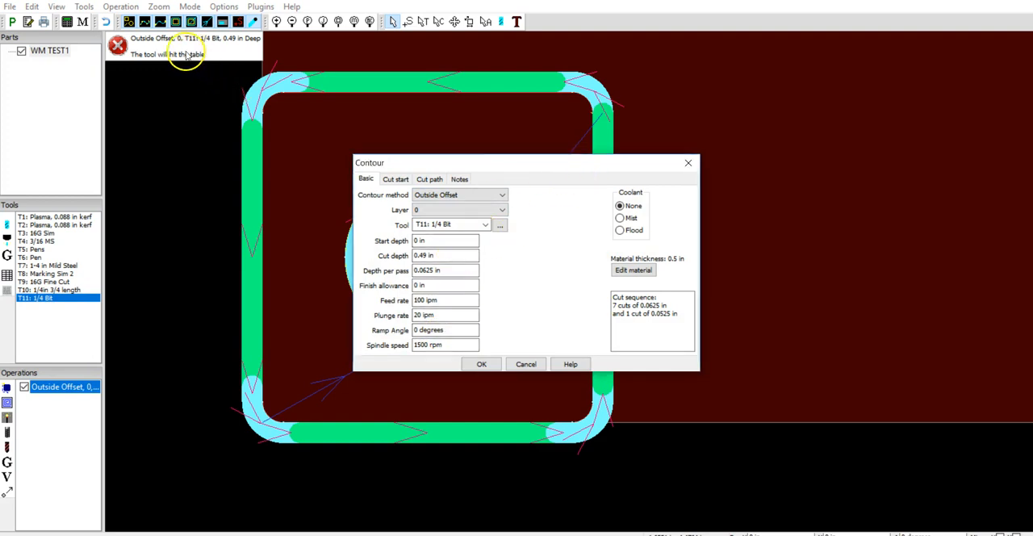
left_click(482, 364)
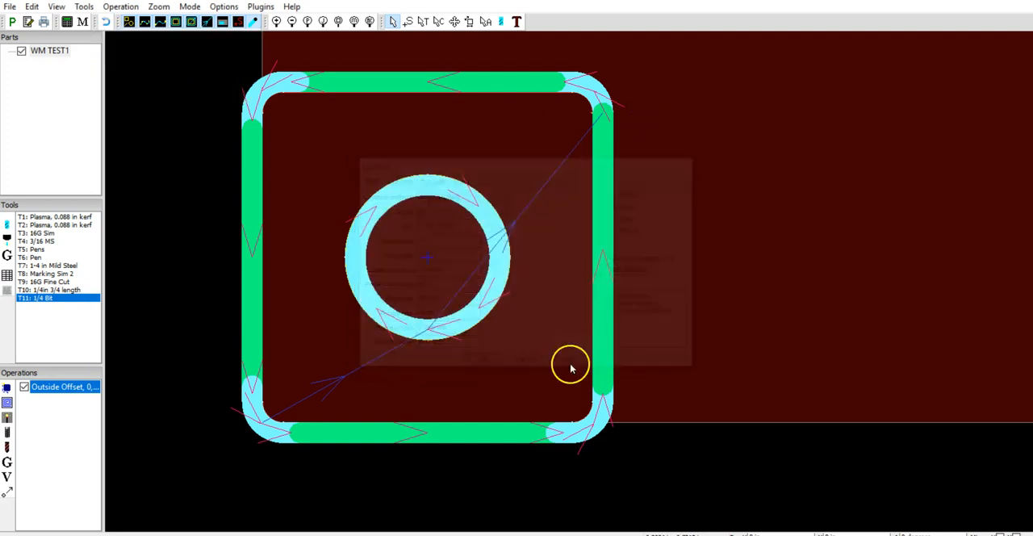
Examine the contour toolpaths around the part's outer edge and the inner circle at different magnifications.
scroll(450, 272, "up", 2)
scroll(448, 277, "down", 2)
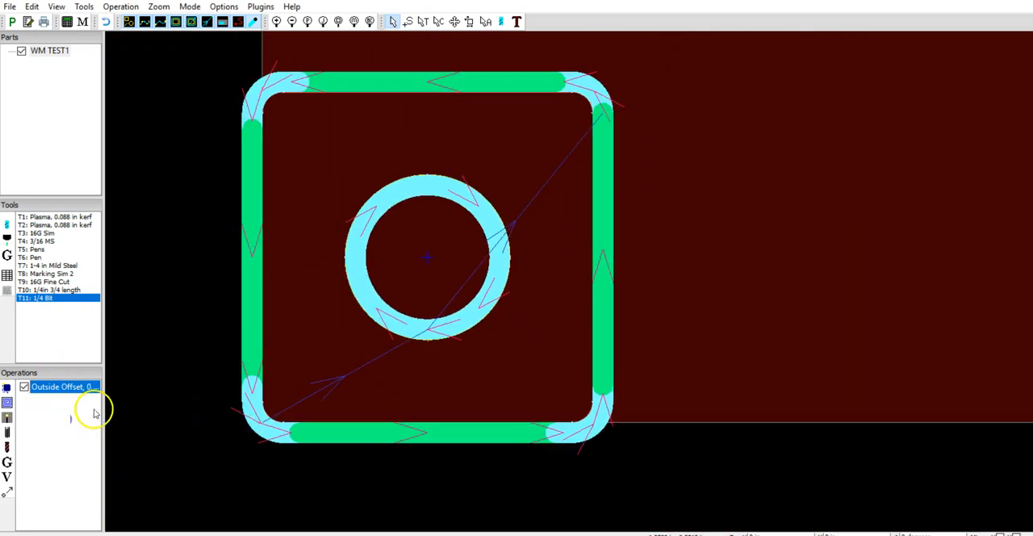
scroll(346, 307, "up", 1)
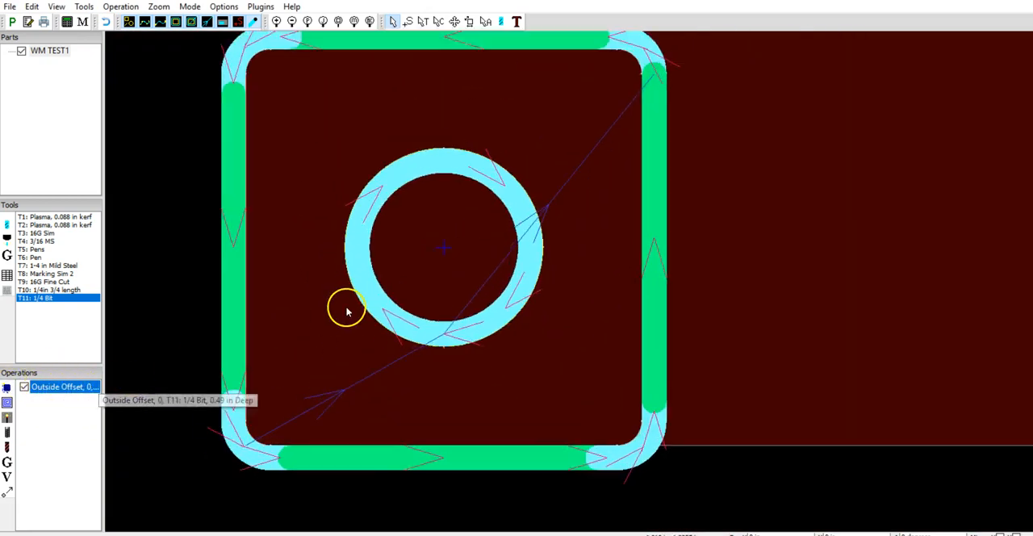
scroll(346, 307, "down", 2)
scroll(386, 209, "up", 3)
scroll(386, 209, "down", 1)
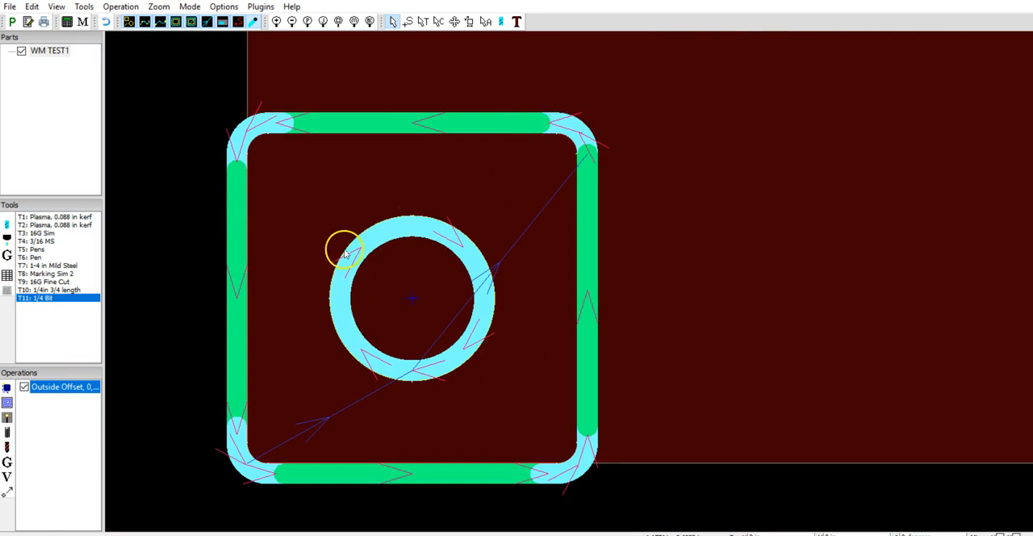
scroll(339, 275, "up", 3)
scroll(337, 278, "up", 2)
scroll(309, 303, "down", 2)
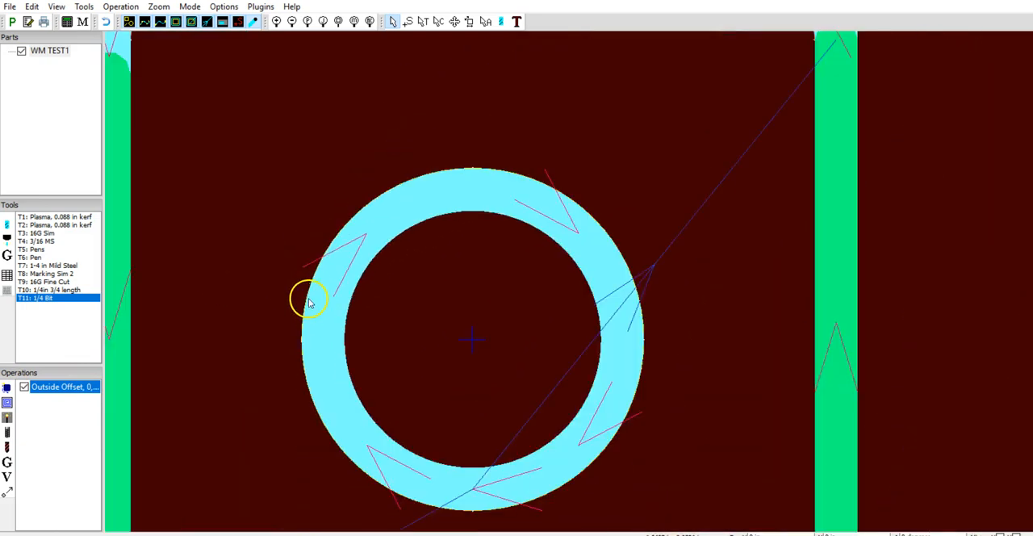
scroll(317, 307, "down", 2)
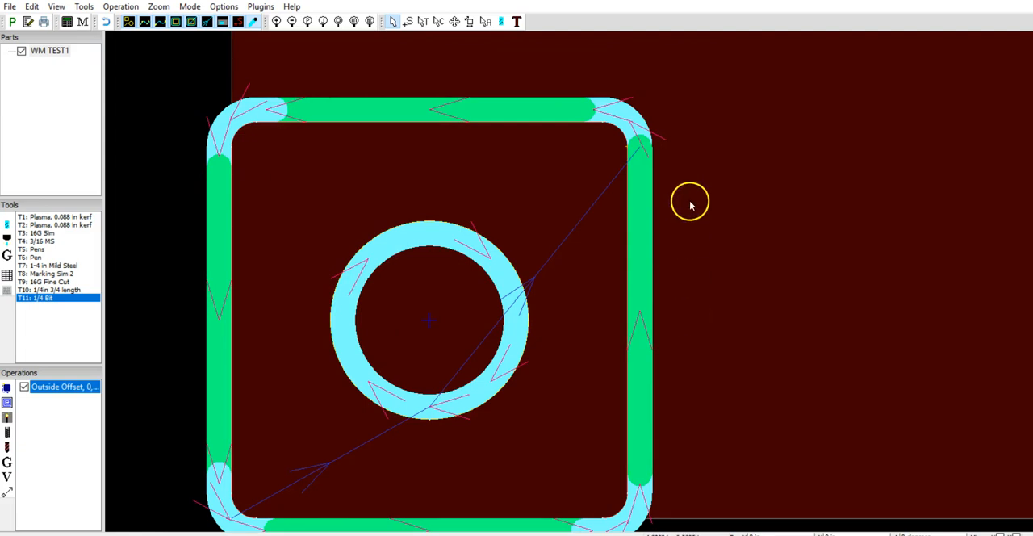
scroll(451, 273, "up", 1)
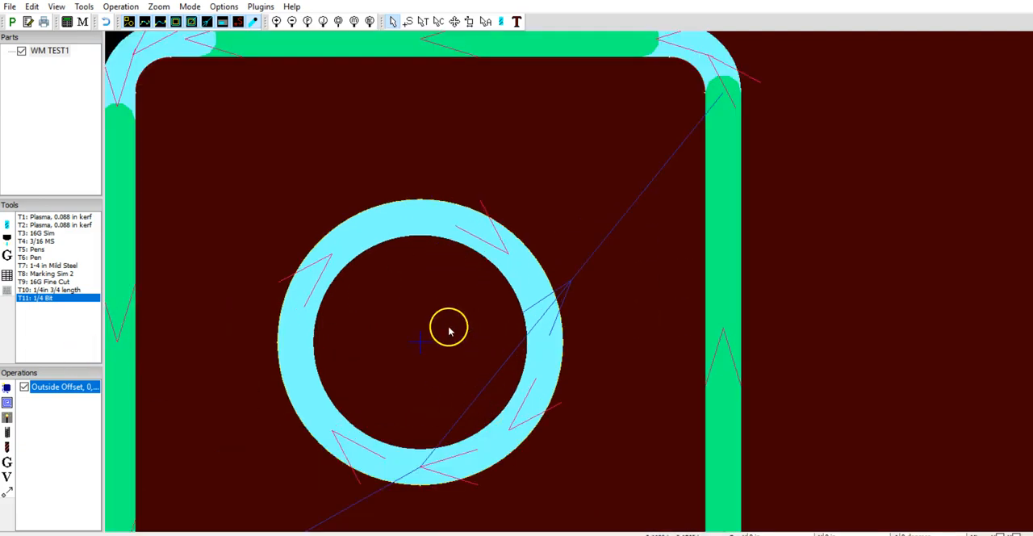
scroll(440, 329, "down", 3)
scroll(418, 331, "up", 1)
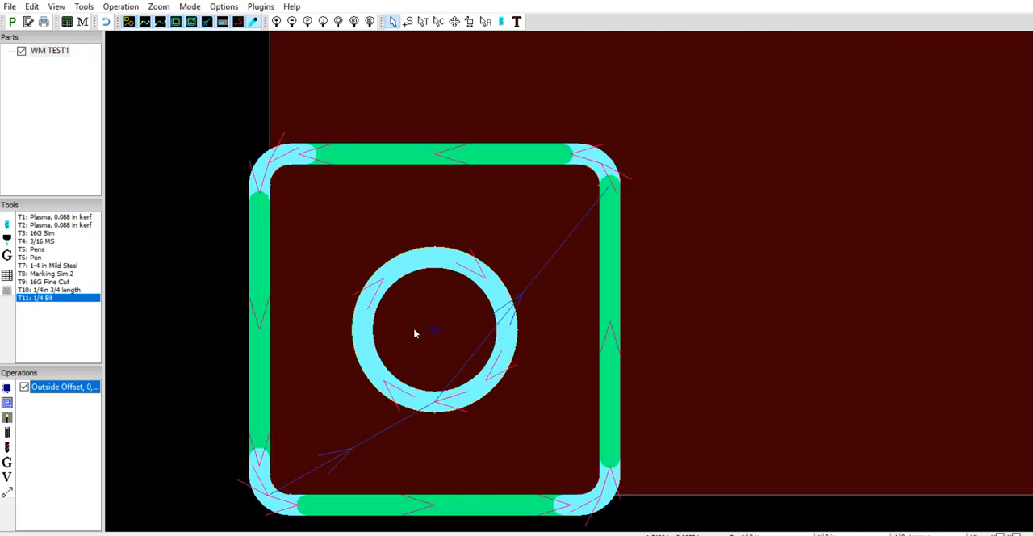
Check the outside offset contour operation's settings without changing them, and delete the operation.
right_click(36, 384)
left_click(68, 409)
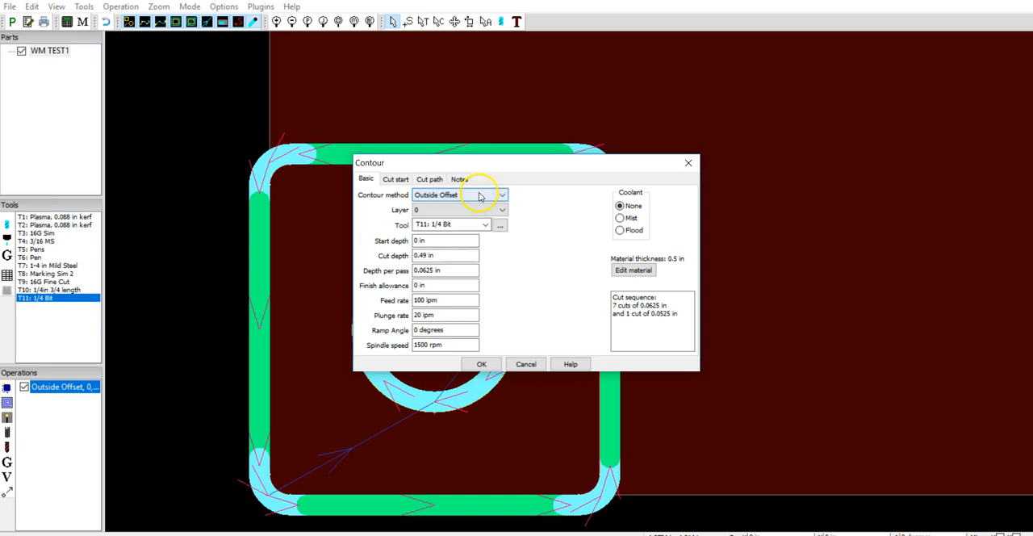
left_click(528, 364)
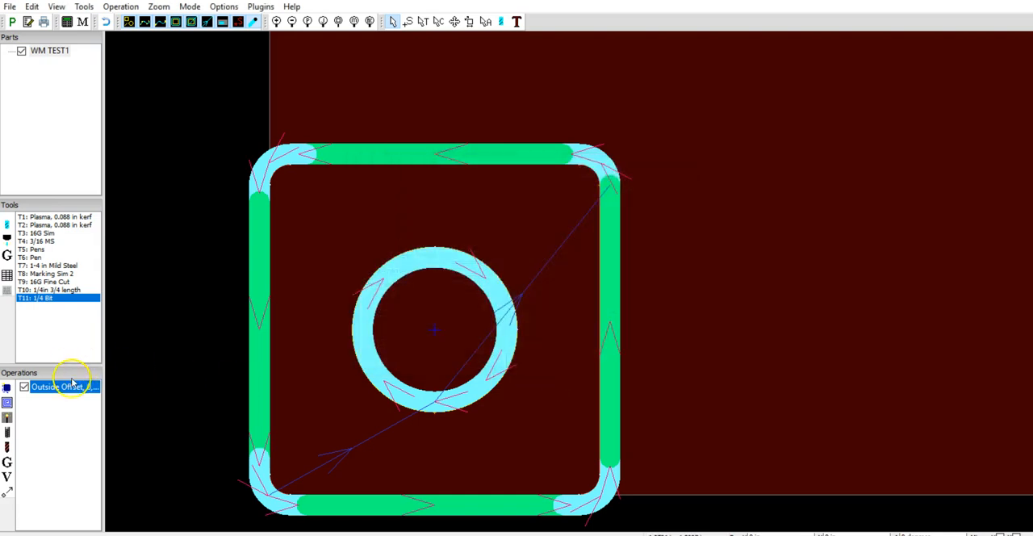
right_click(72, 383)
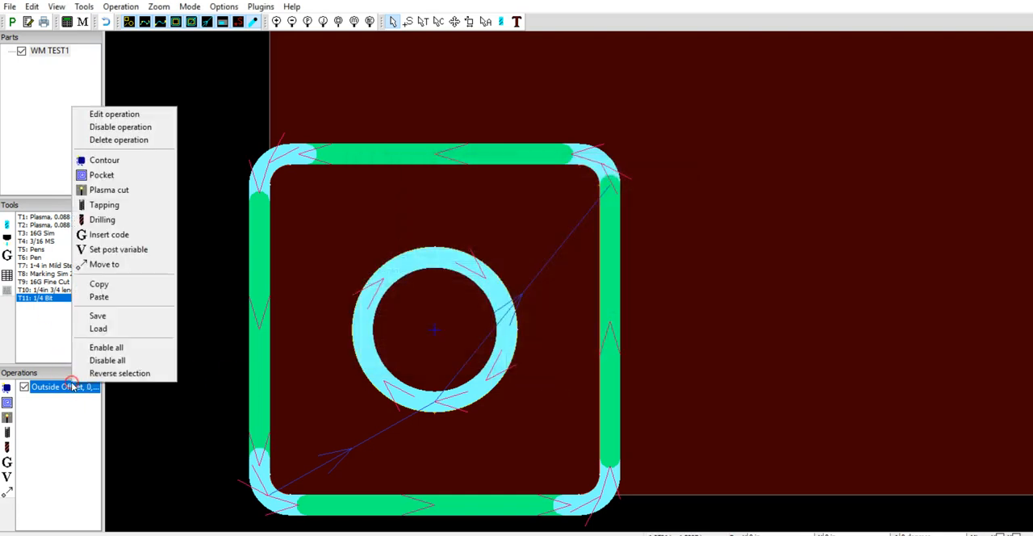
left_click(112, 141)
Create a spiral pocket operation on layer 0 with tool T10: 1/4in 3/4 length and a 0.125 in cut depth.
left_click(9, 403)
left_click(432, 193)
left_click(434, 202)
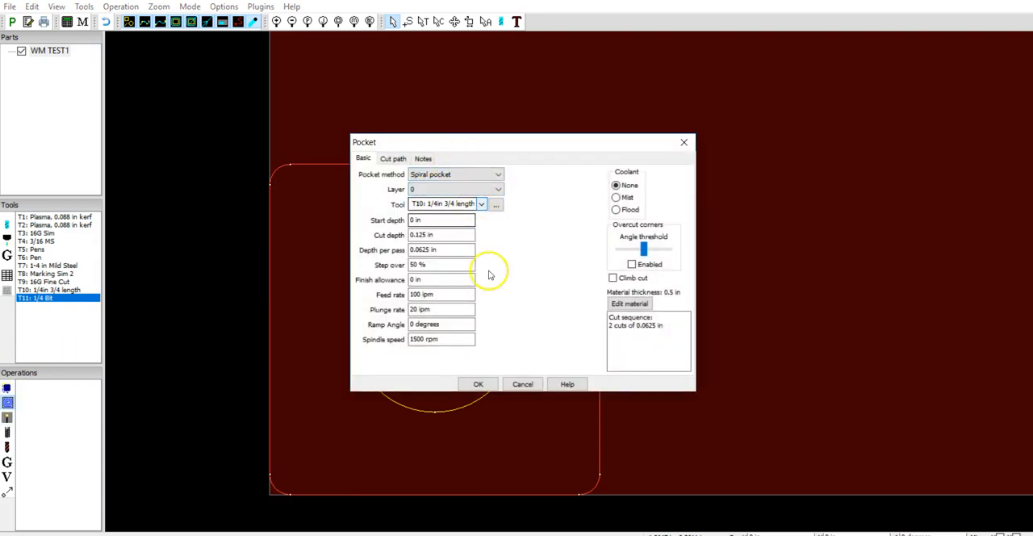
left_click(478, 383)
scroll(465, 323, "up", 3)
scroll(464, 324, "down", 3)
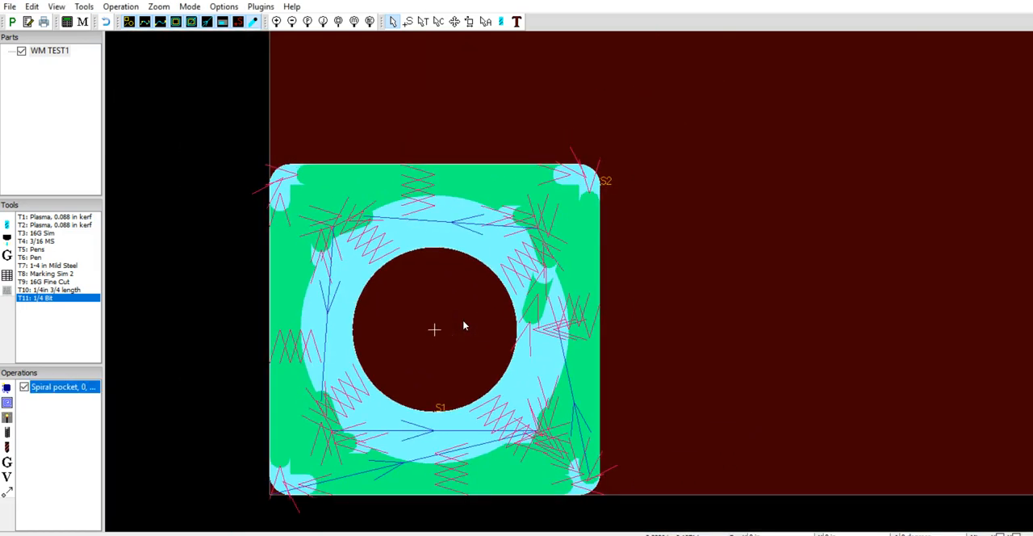
Turn off the true-width toolpath display and check the spiral pocket operation's settings without changing them.
left_click(251, 22)
scroll(623, 371, "up", 1)
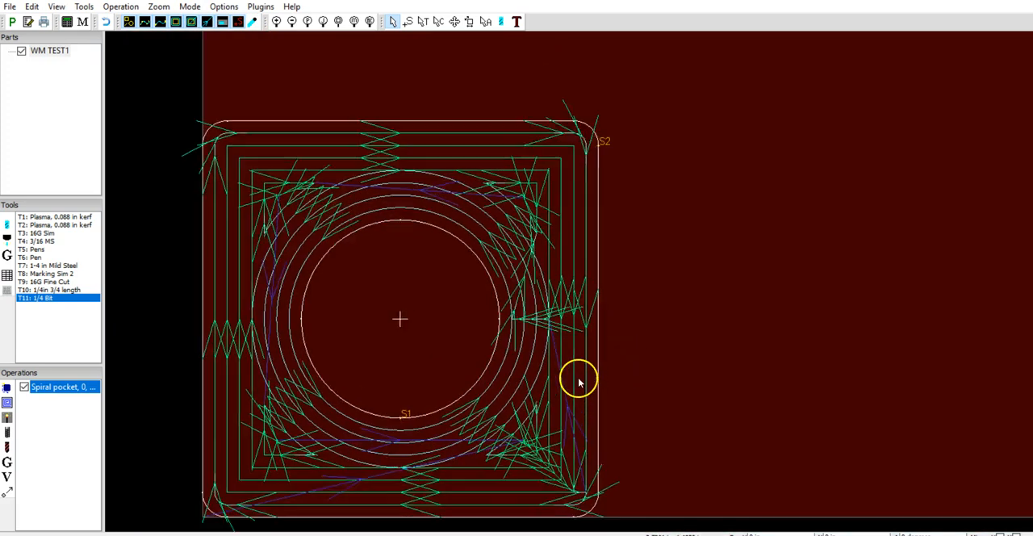
scroll(579, 377, "down", 1)
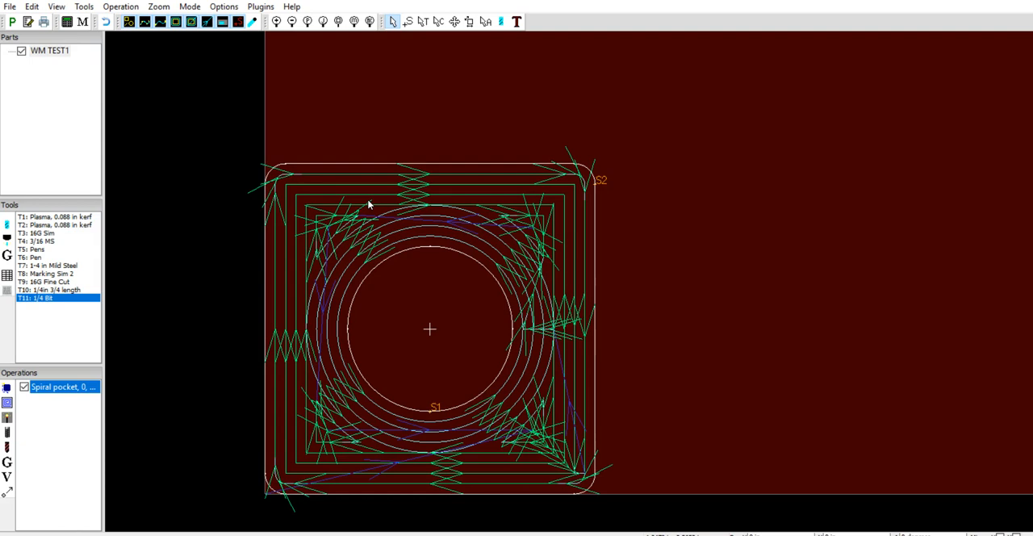
double_click(84, 388)
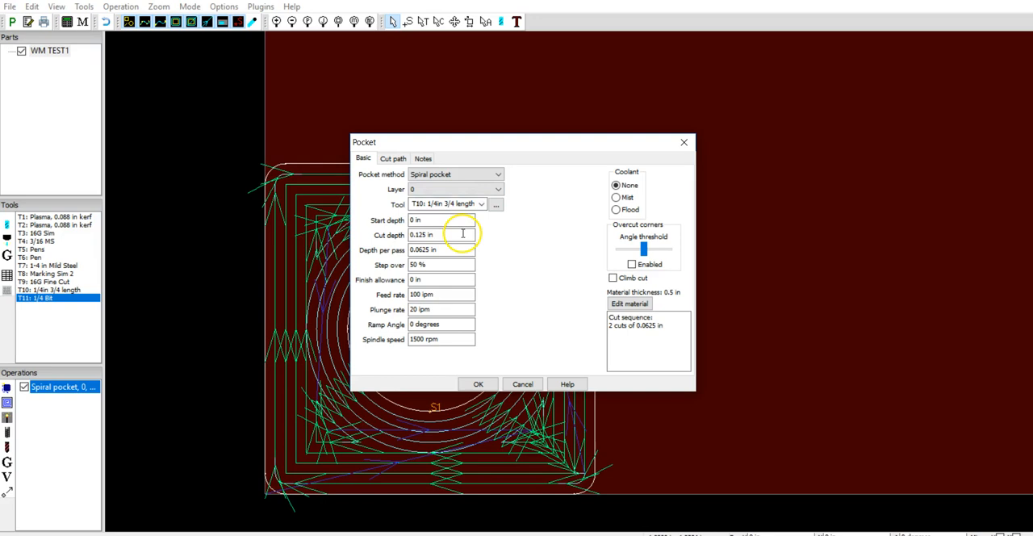
left_click(683, 143)
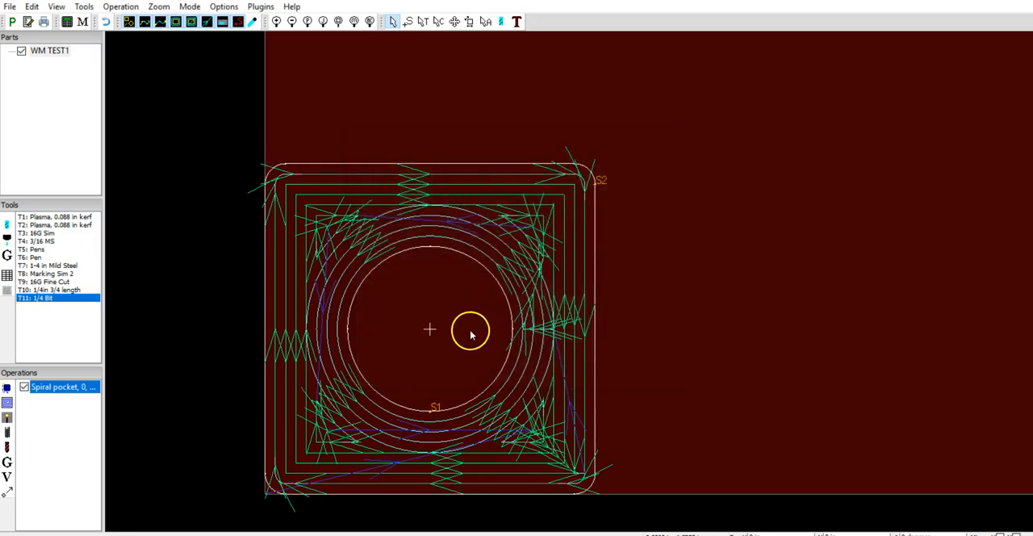
Examine the spiral pocket's depth passes and rapid moves through the material from the side.
left_click_drag(735, 348, 707, 155)
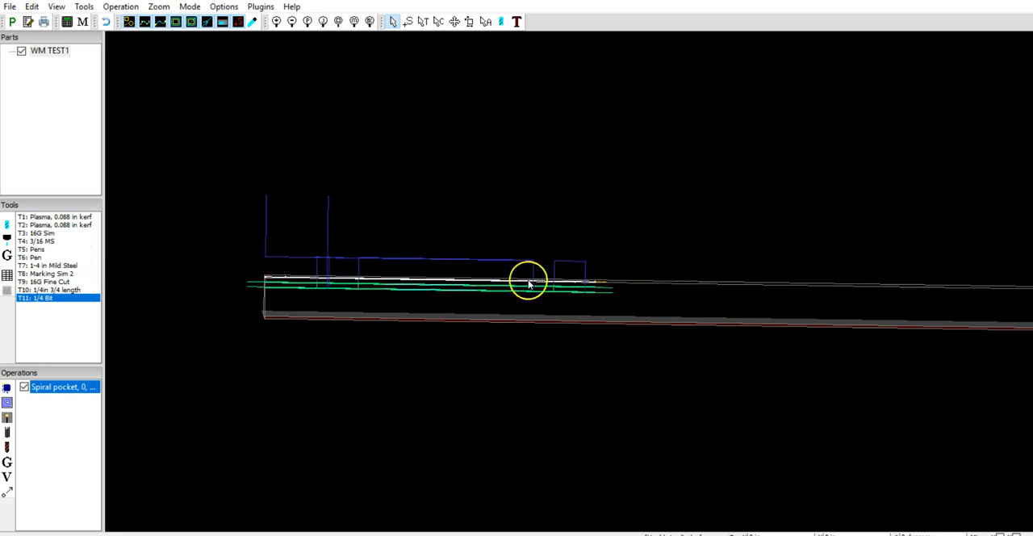
left_click_drag(478, 254, 494, 269)
mouse_move(549, 231)
left_mouse_down("ctrl")
mouse_move(535, 428)
mouse_move(553, 234)
left_mouse_up("ctrl")
left_click_drag(554, 227, 545, 368)
right_click(662, 296)
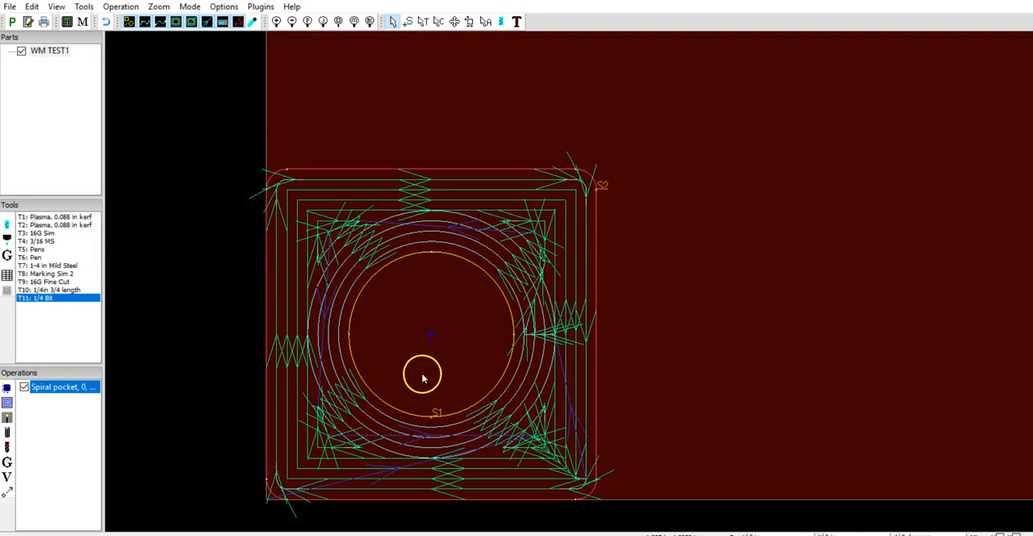
Disable the spiral pocket operation on layer 0 and delete it.
left_click(24, 387)
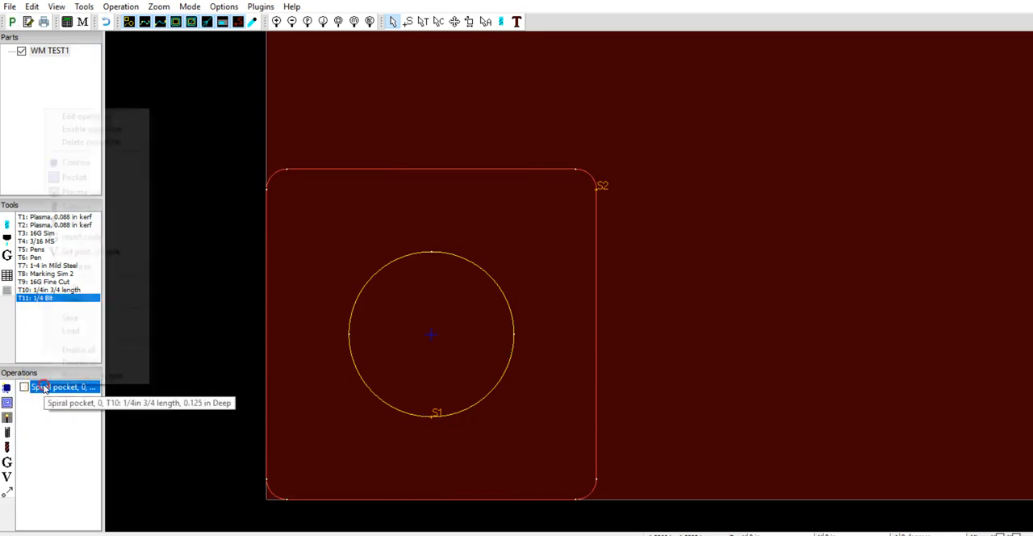
right_click(47, 386)
left_click(89, 142)
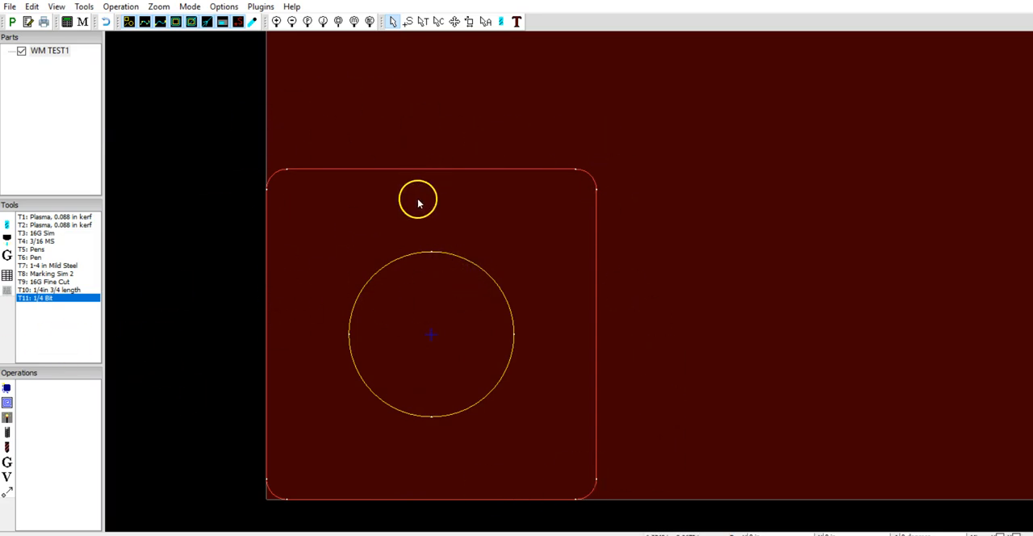
Move the inner circle's contour to a new layer named inside hole.
left_click(454, 21)
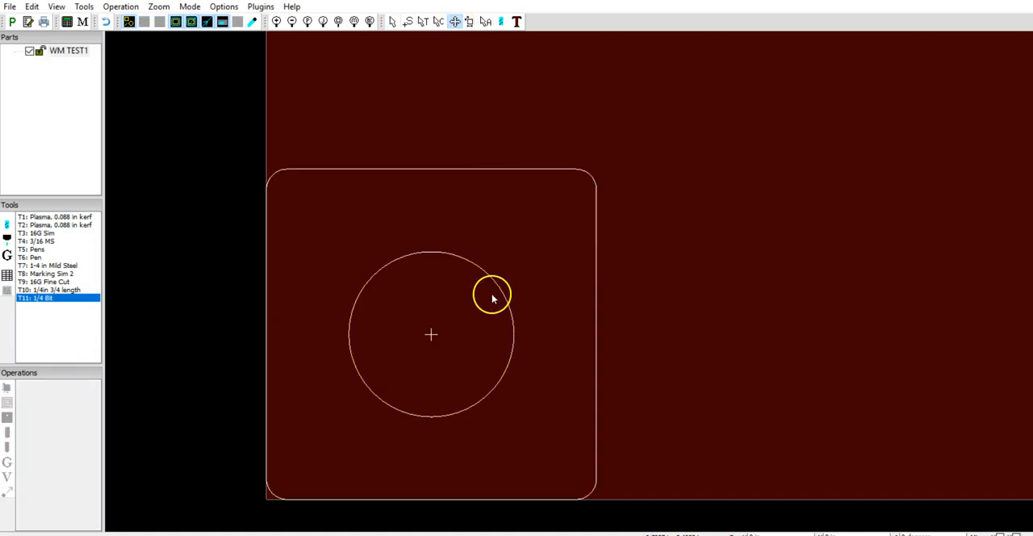
left_click(438, 21)
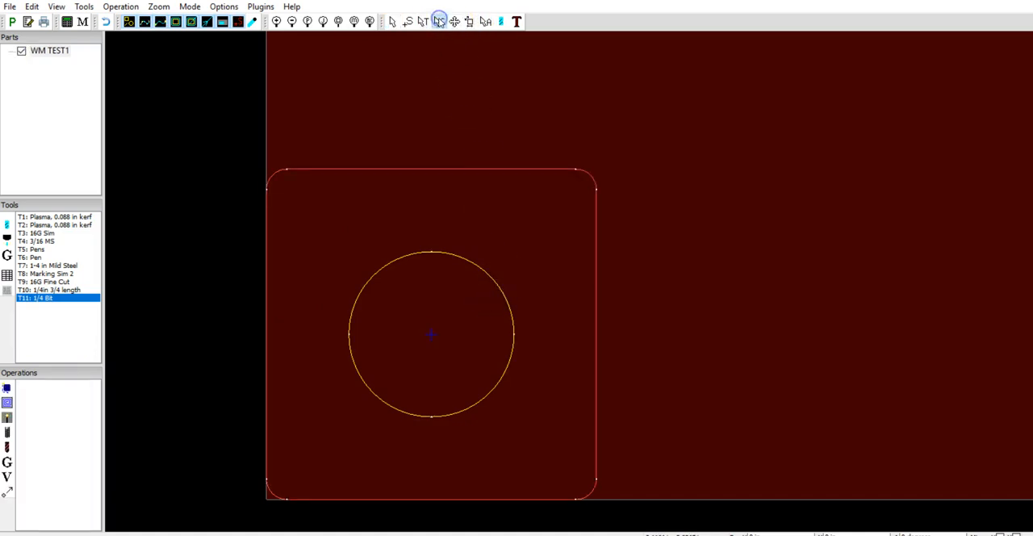
right_click(470, 261)
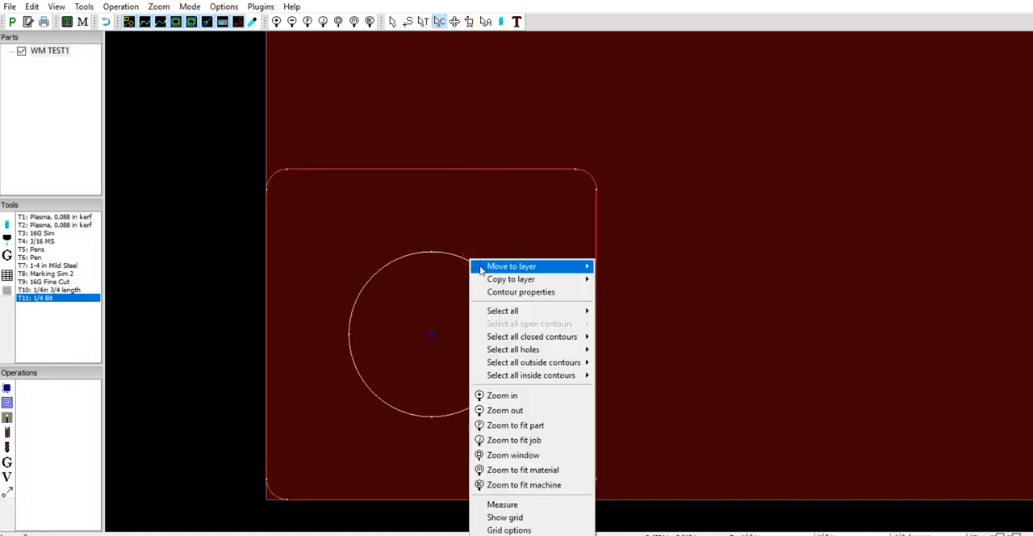
left_click(615, 267)
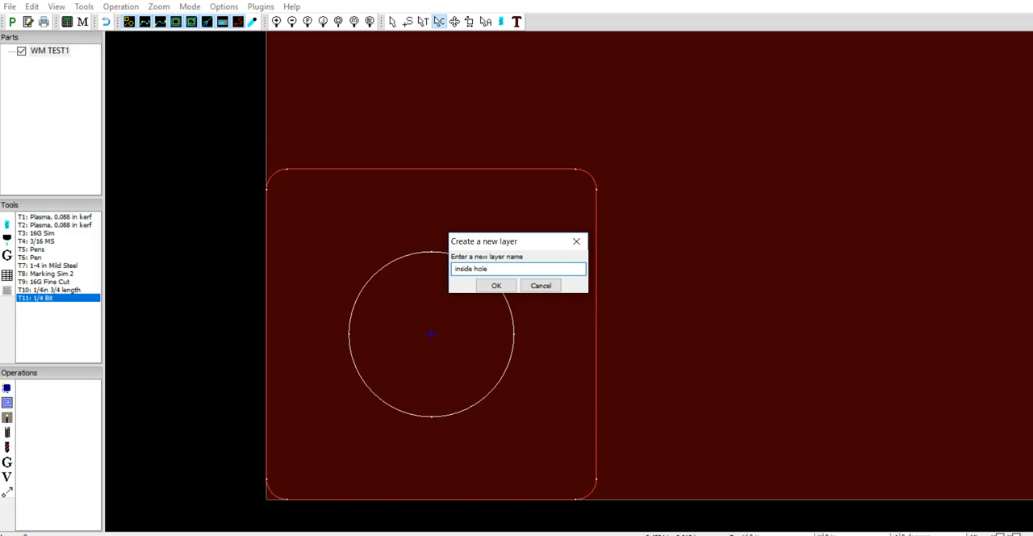
left_click(499, 285)
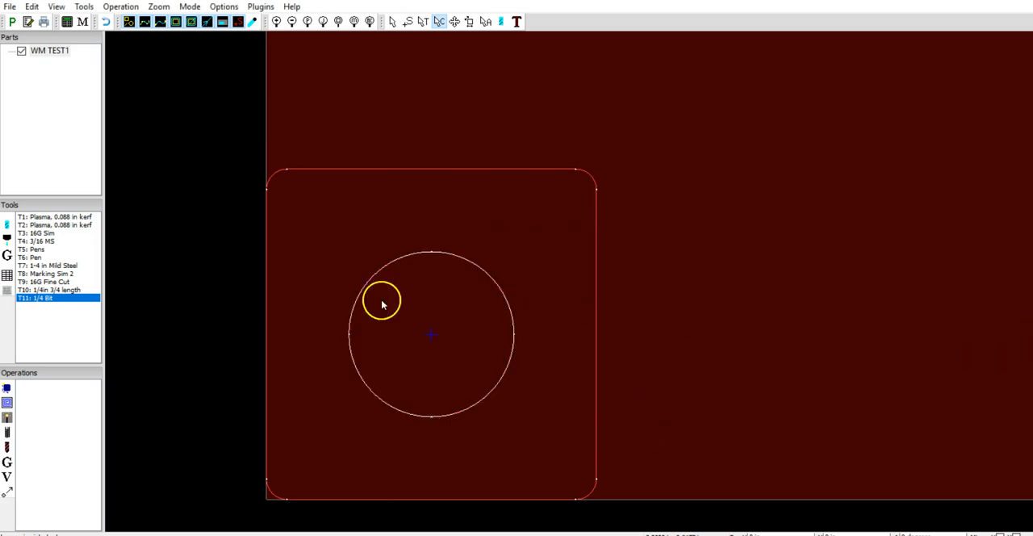
Create a spiral pocket operation on the inside hole layer with a 1/4 in tool and a 0.125 in cut depth.
left_click(9, 404)
left_click(457, 189)
left_click(436, 209)
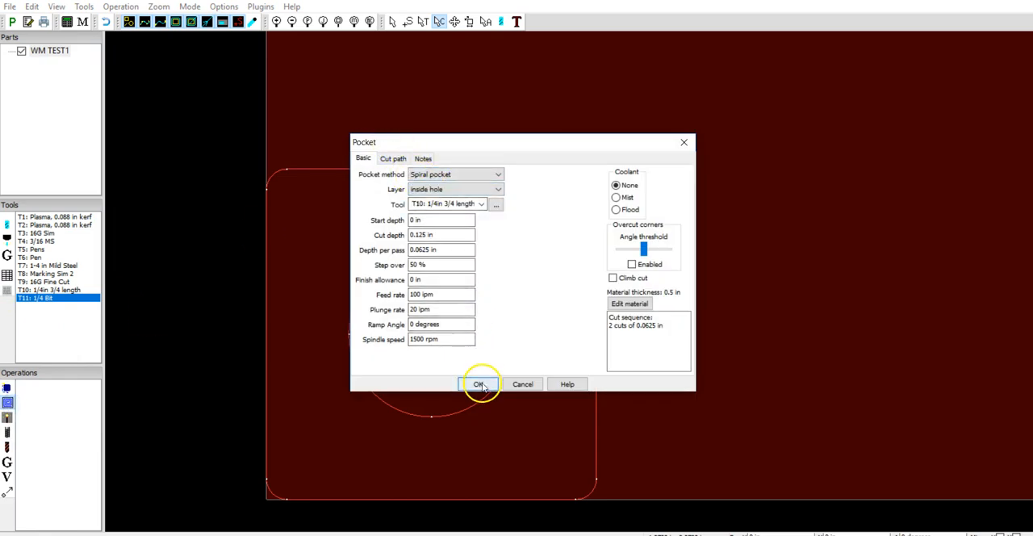
left_click(482, 204)
left_click(468, 234)
left_click(478, 383)
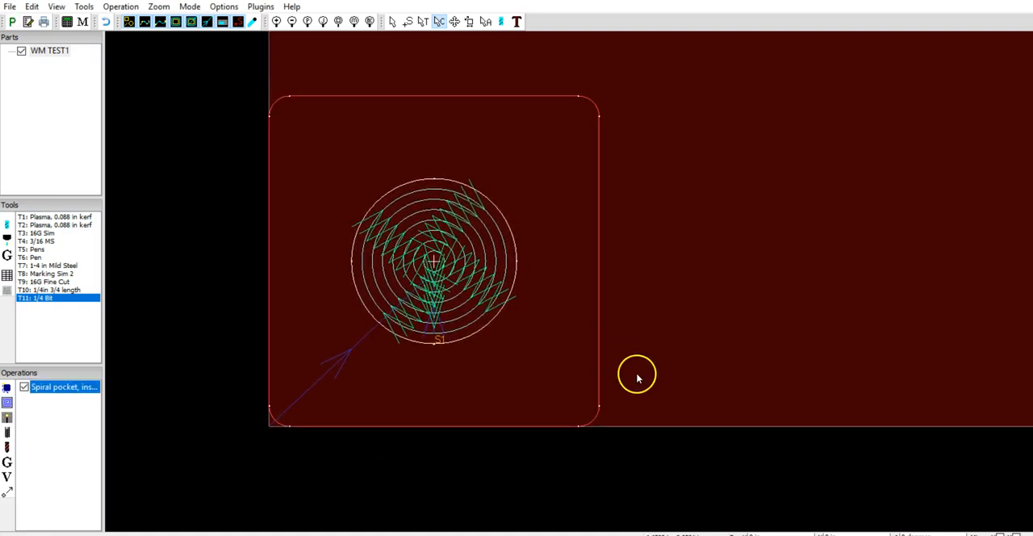
Create an outside offset contour operation on layer 0 with tool T11: 1/4 Bit and a 0.49 in cut depth.
left_click_drag(651, 318, 651, 316)
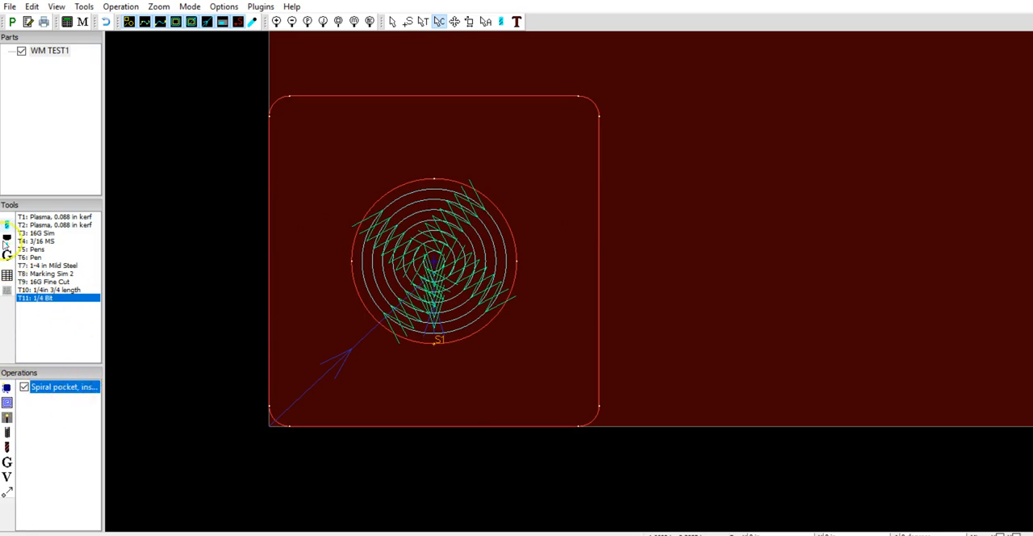
left_click(6, 389)
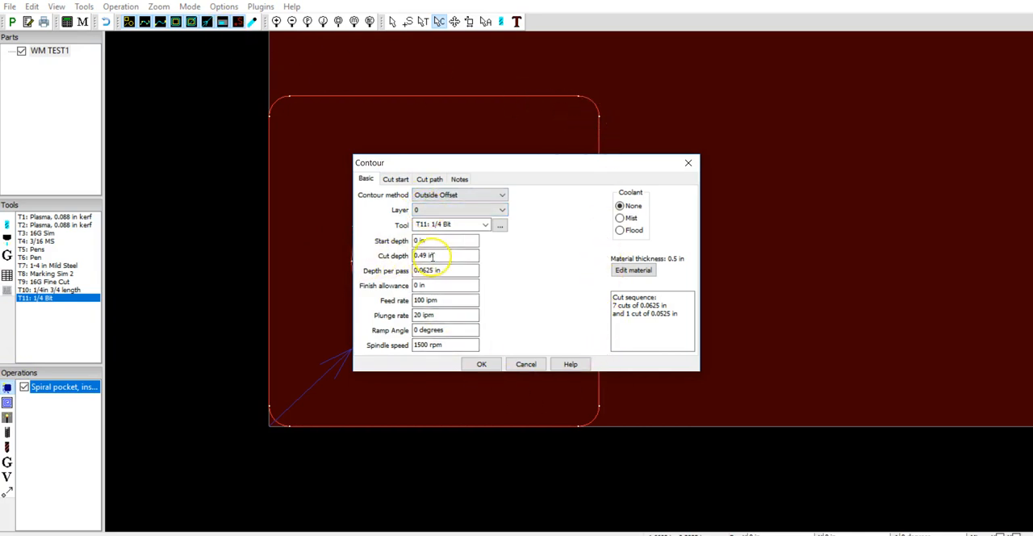
left_click(480, 365)
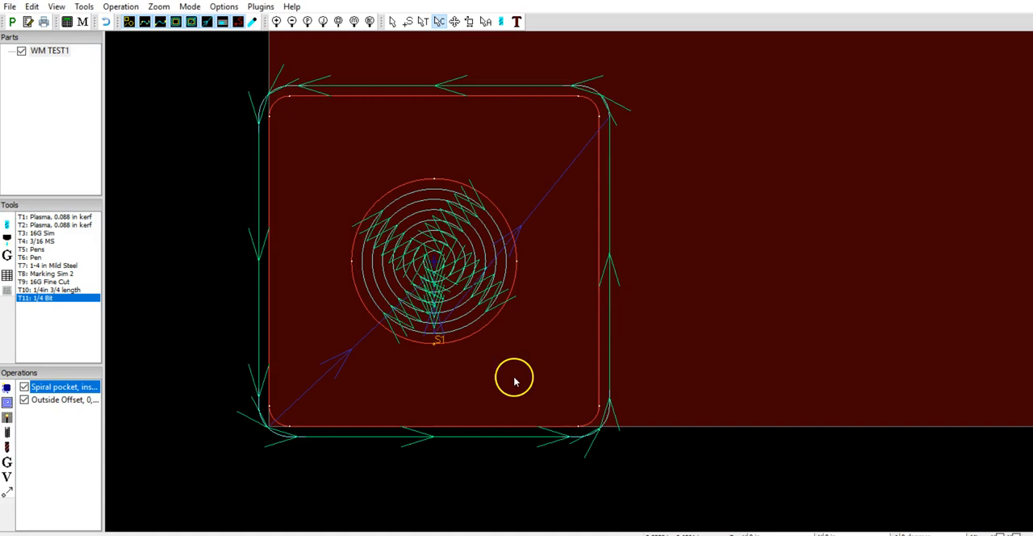
Turn on the true-width toolpath display and examine the circular pocket and the outer contour cut.
left_click(231, 26)
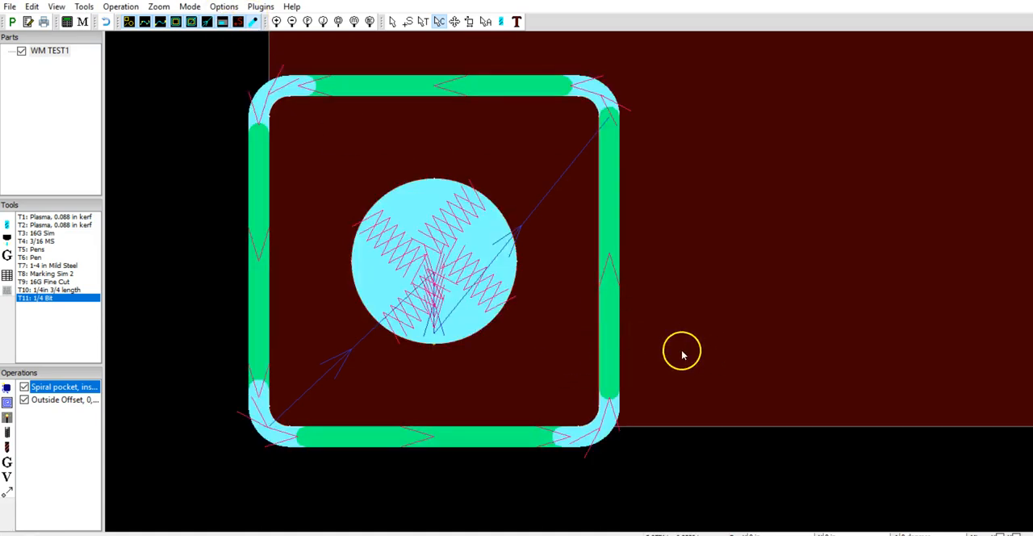
scroll(704, 388, "down", 1)
scroll(704, 377, "up", 1)
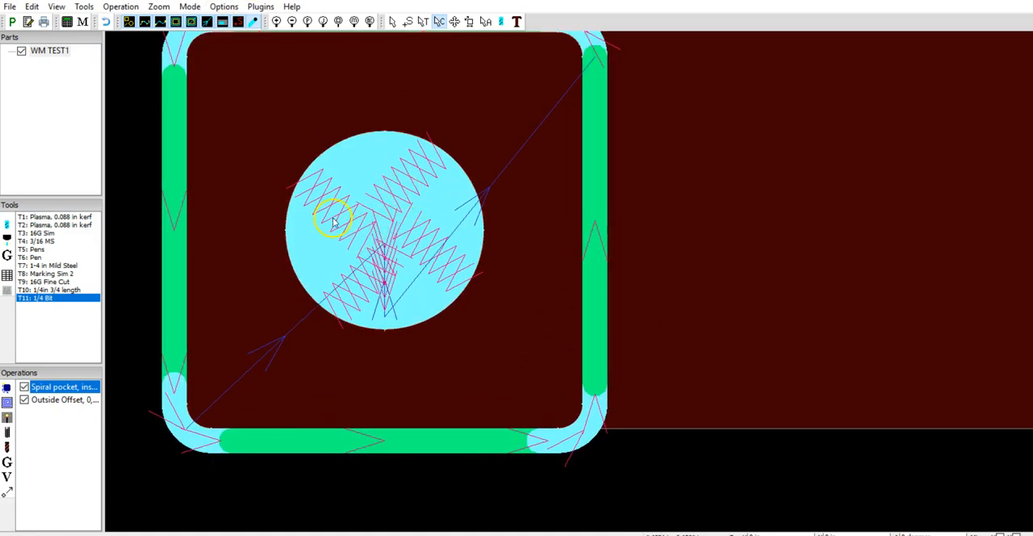